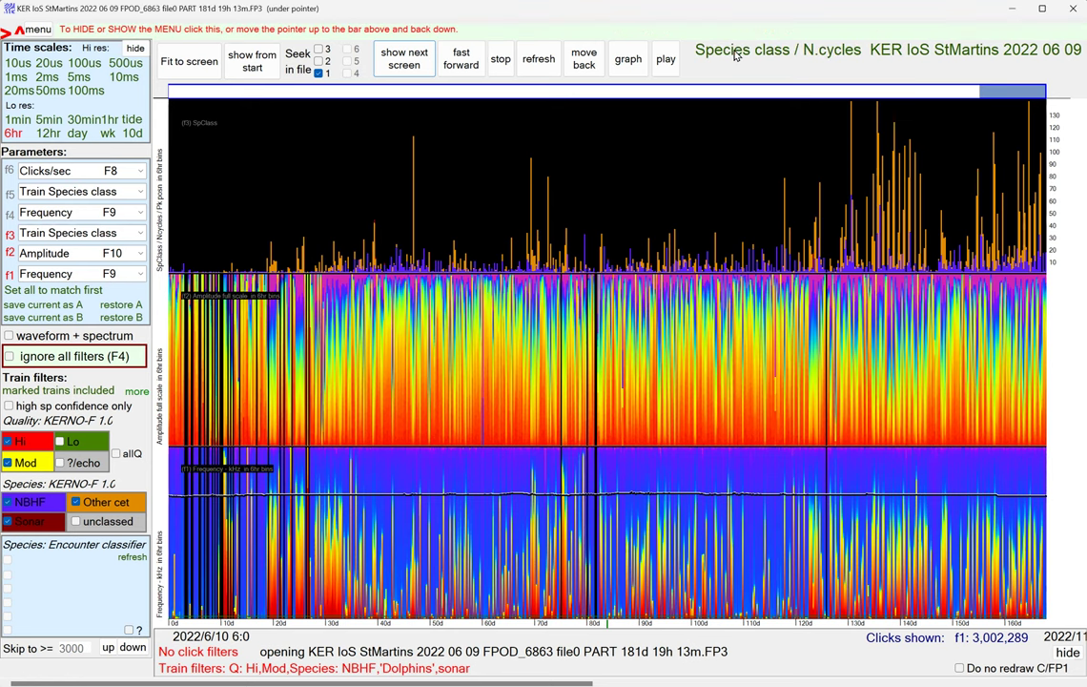
Reveal the Files panel listing the three KER IoS StMartins files with their deployment details.
mouse_move(658, 31)
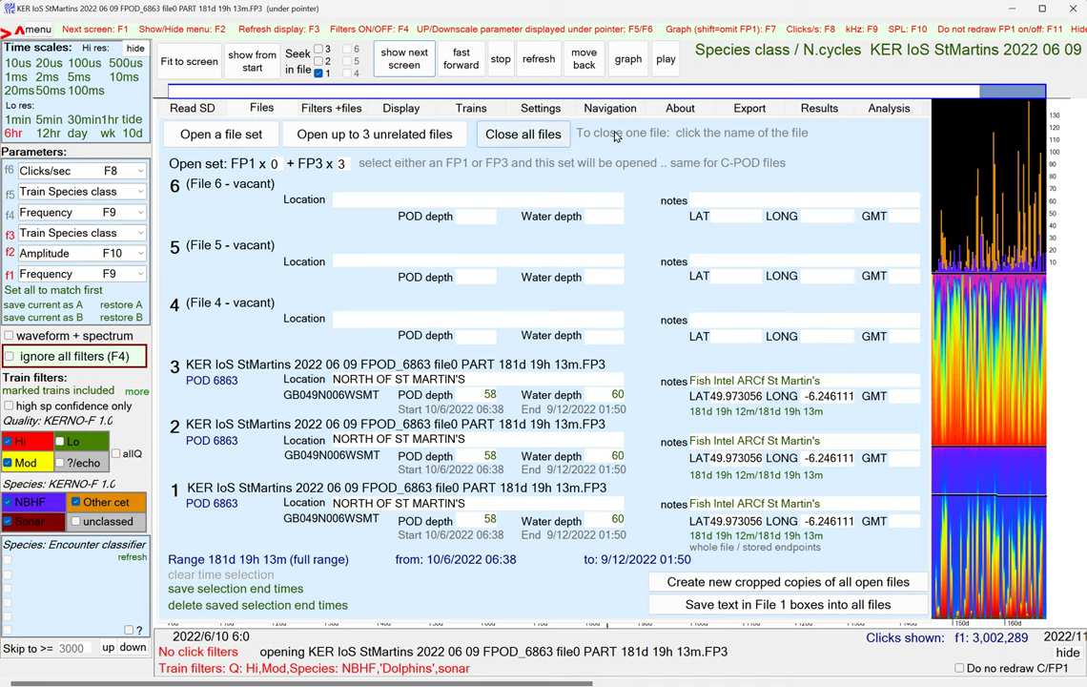
Hide the Files panel to return to the StMartins plots of 3,002,289 clicks.
mouse_move(734, 27)
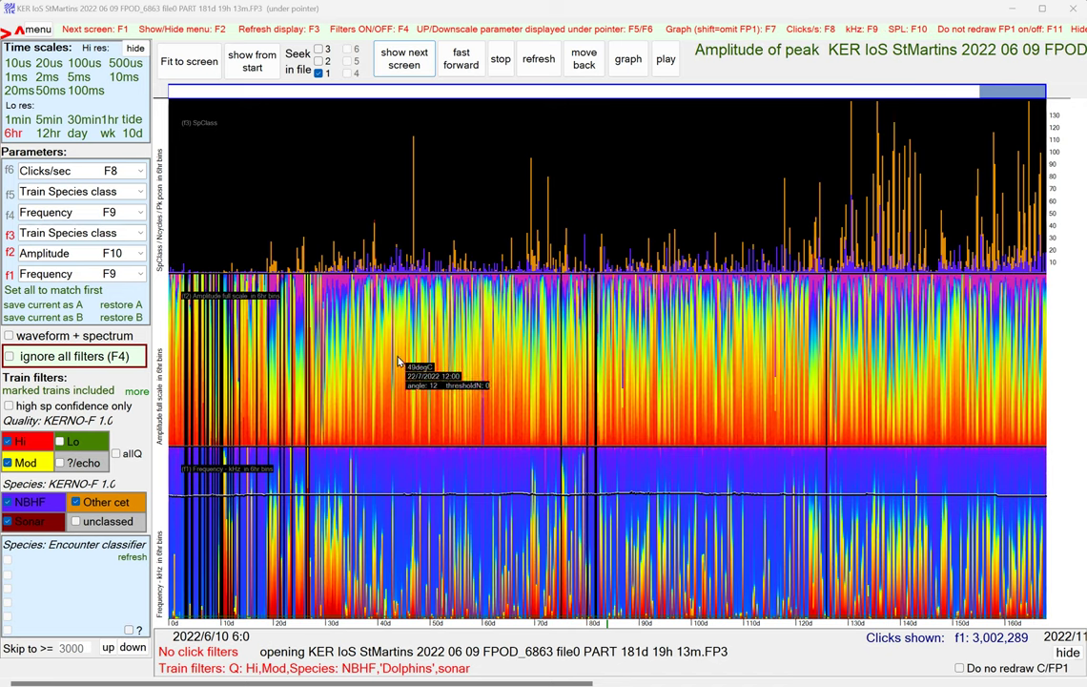
Remove Sonar from the species filter and view NBHF trains from file start at 100 ms.
click(9, 522)
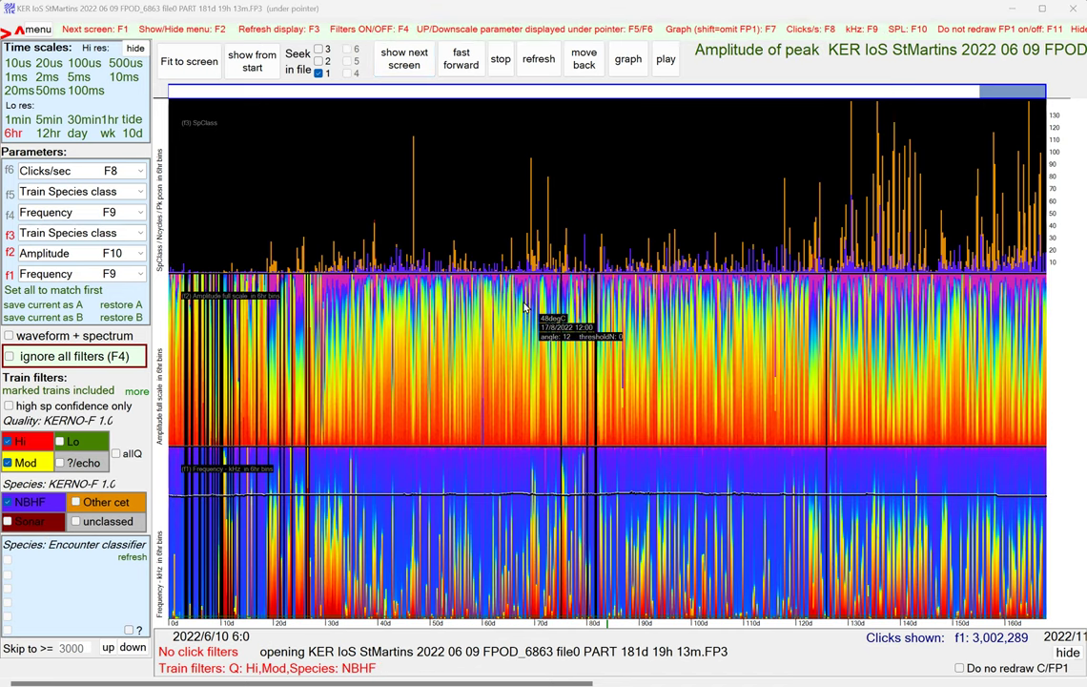
click(254, 63)
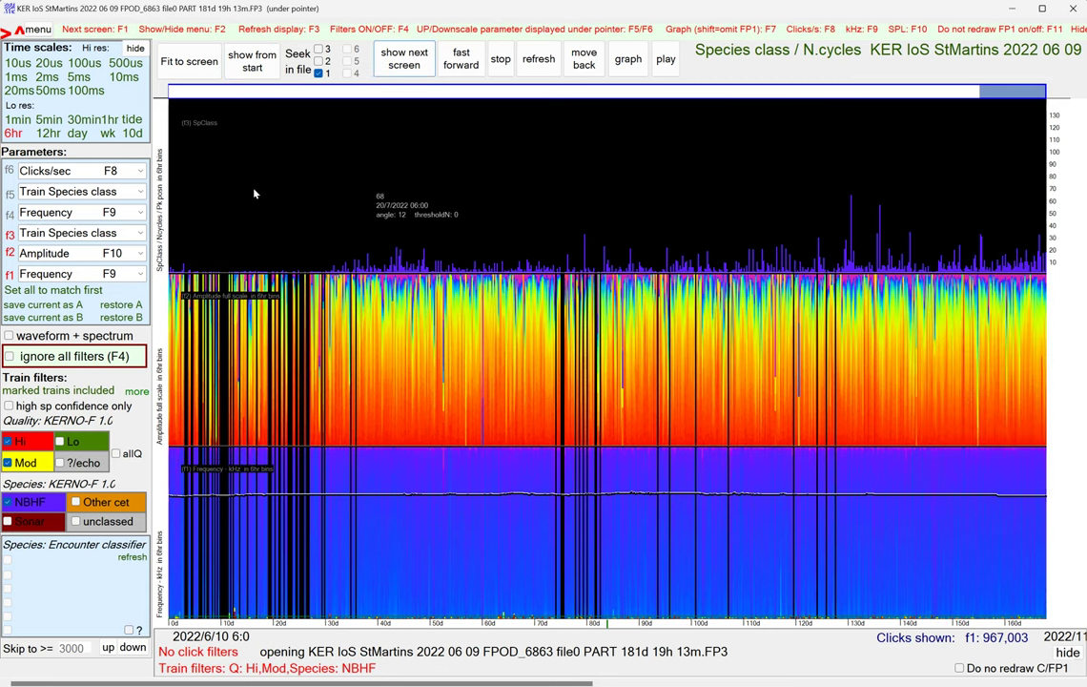
click(89, 91)
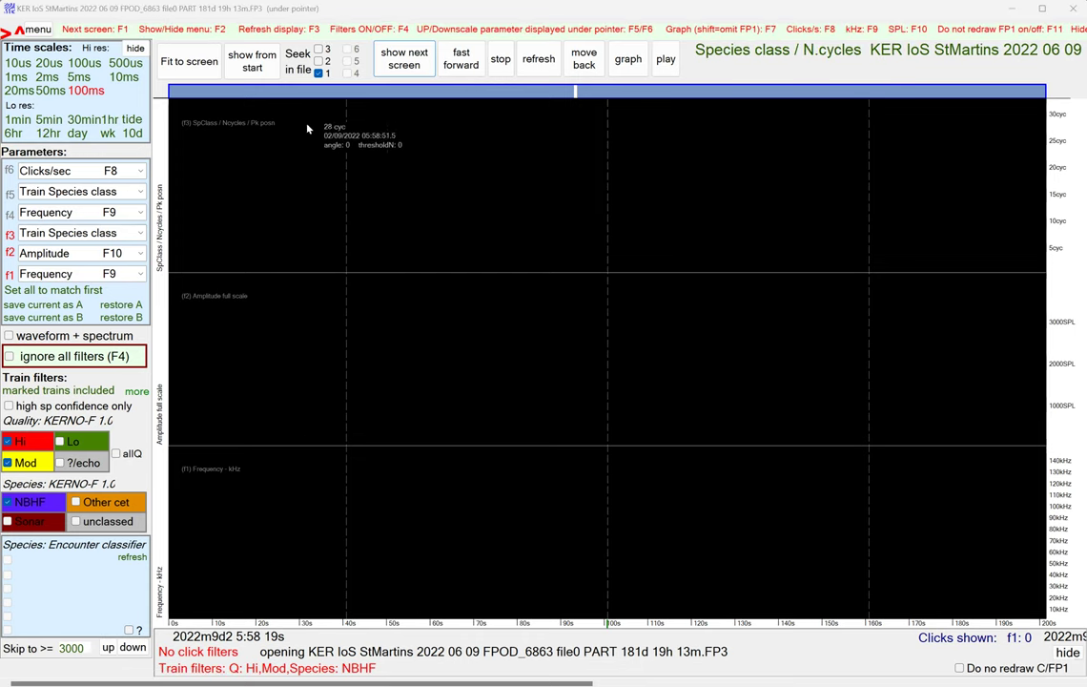
Set the f3 plot to Clicks/sec and redraw the plots.
click(252, 63)
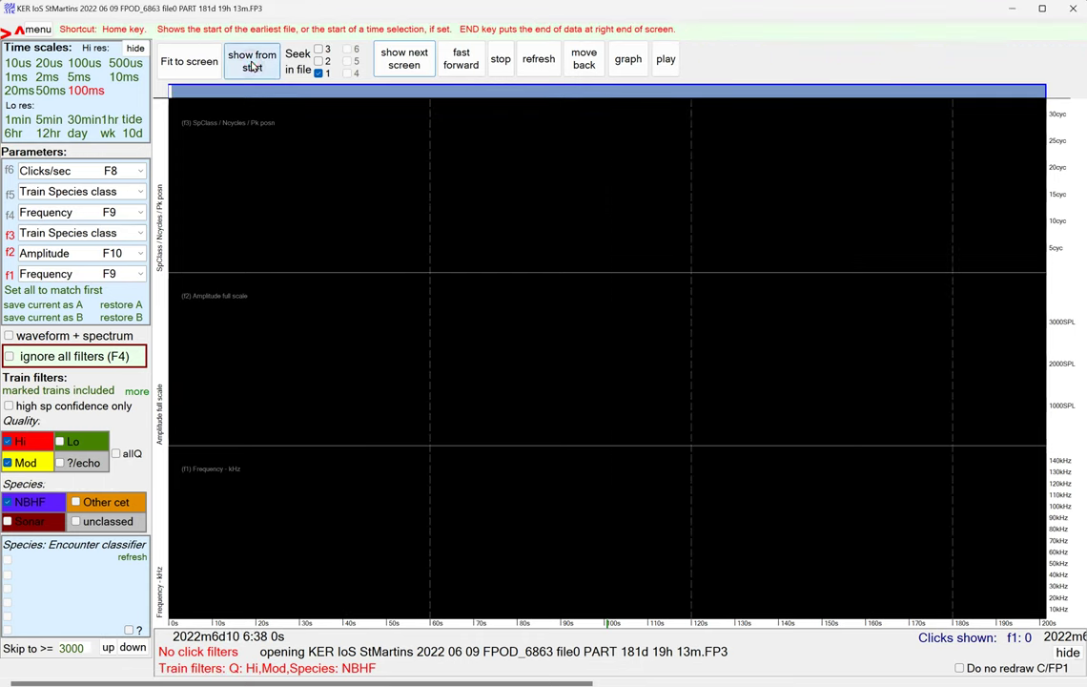
click(404, 65)
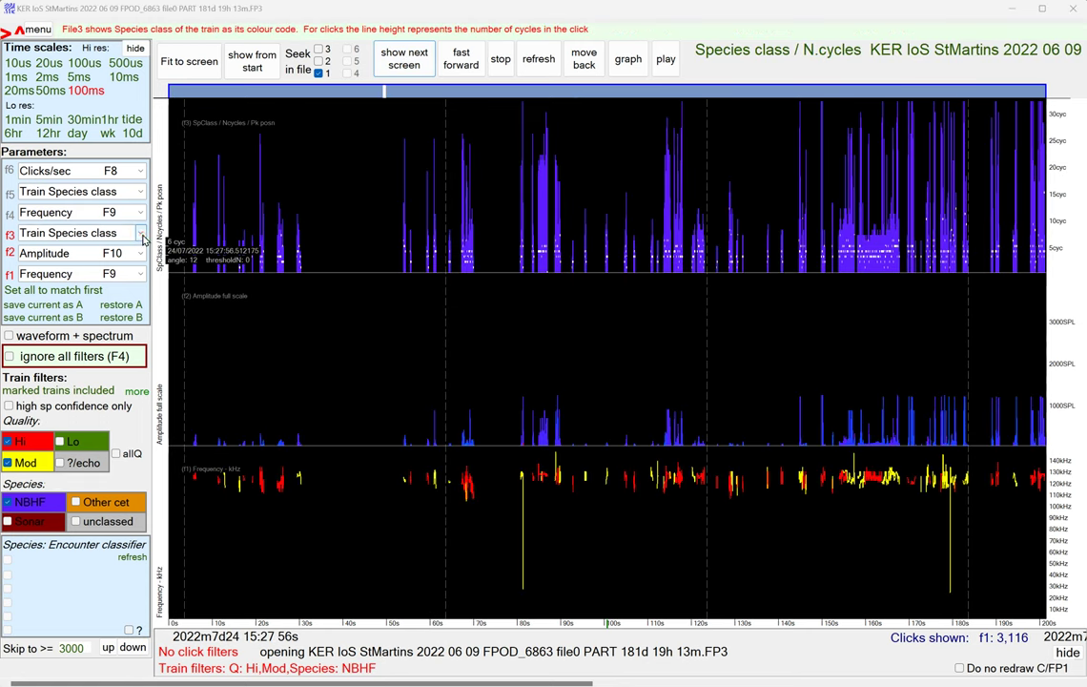
click(133, 233)
click(134, 275)
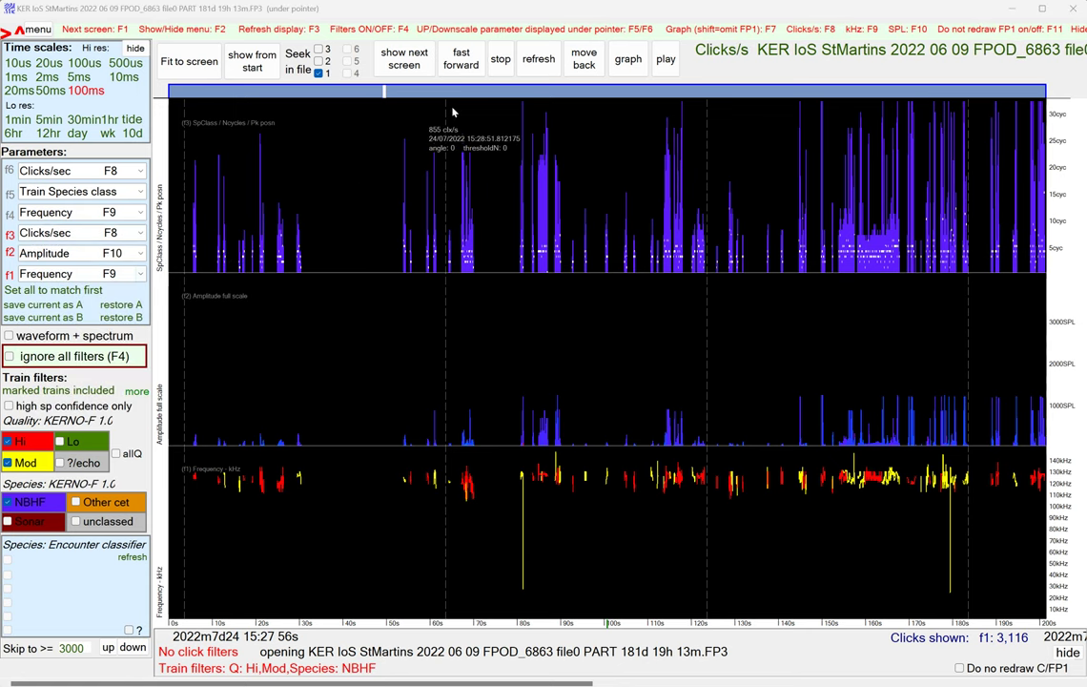
click(539, 63)
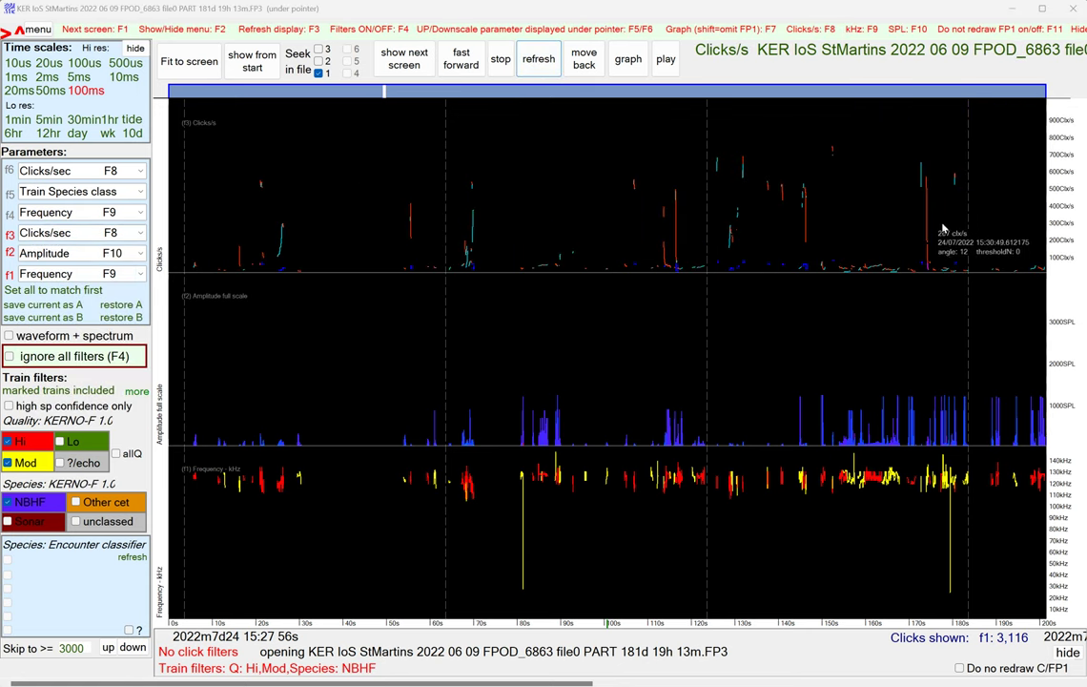
Page to the 24 Jul 2022 15:27:56 window holding 3,116 NBHF porpoise clicks.
click(404, 58)
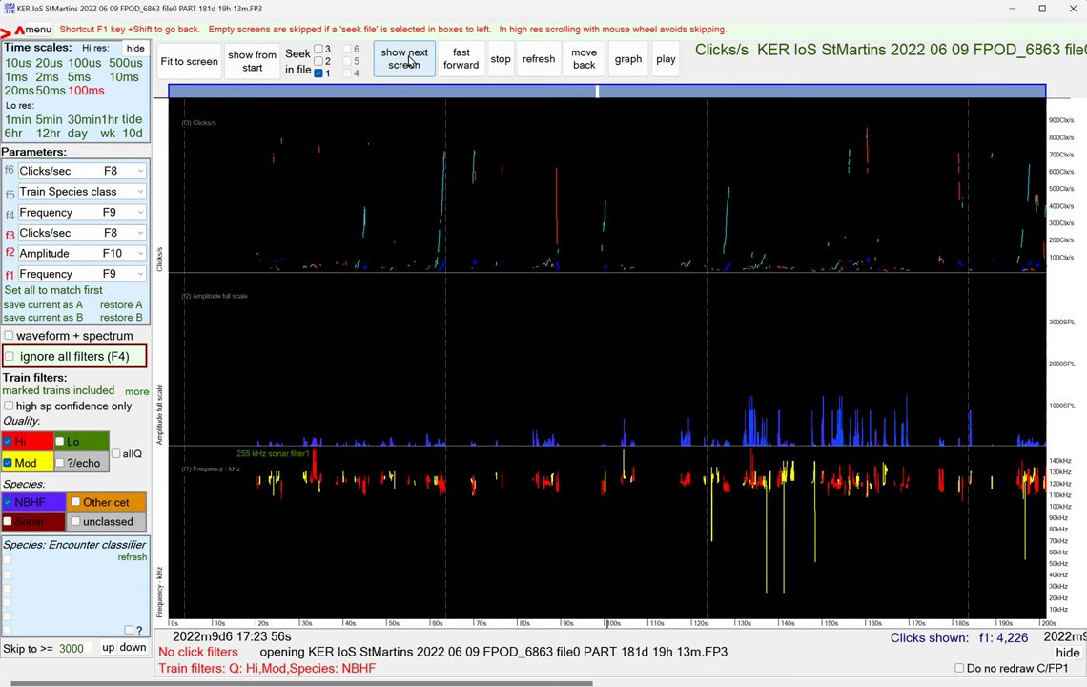
click(410, 60)
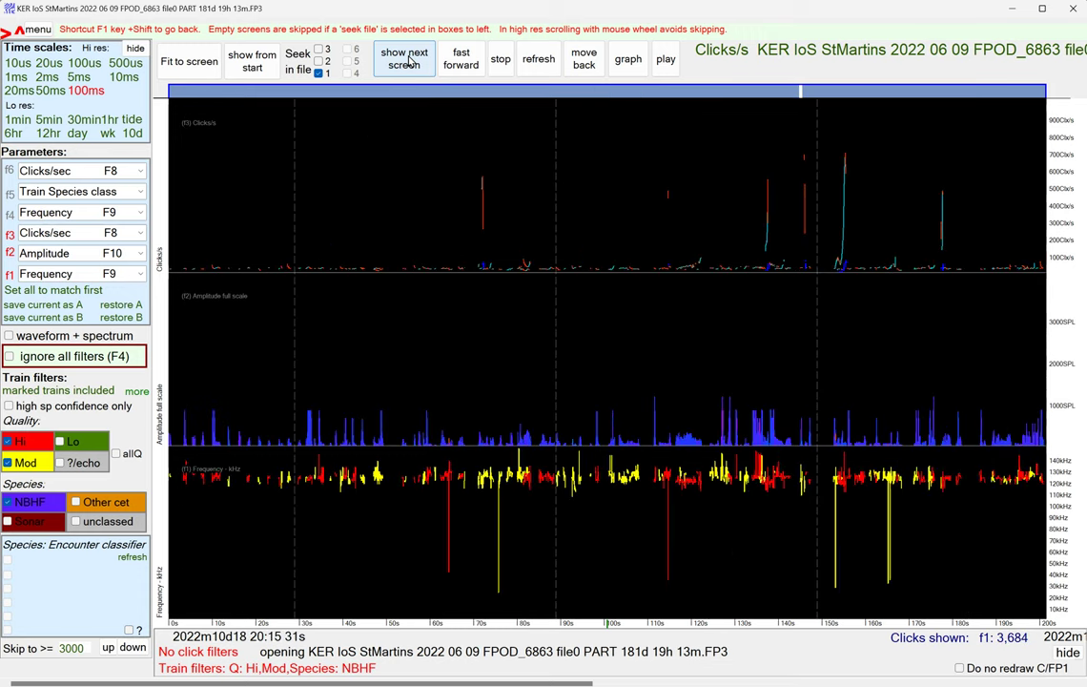
click(410, 61)
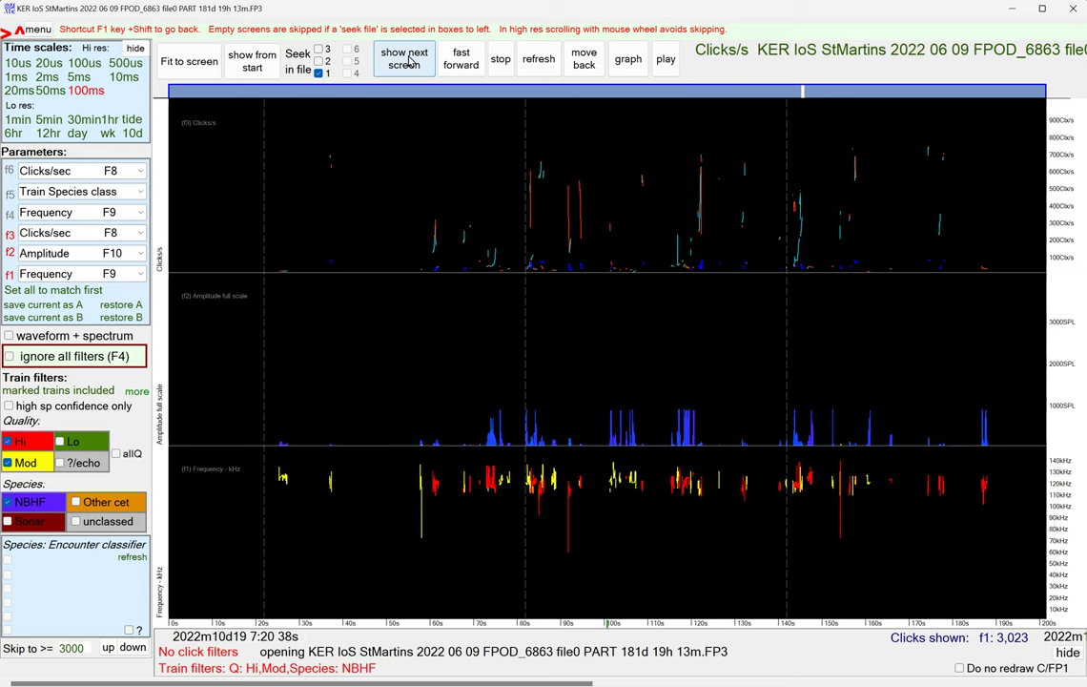
click(249, 61)
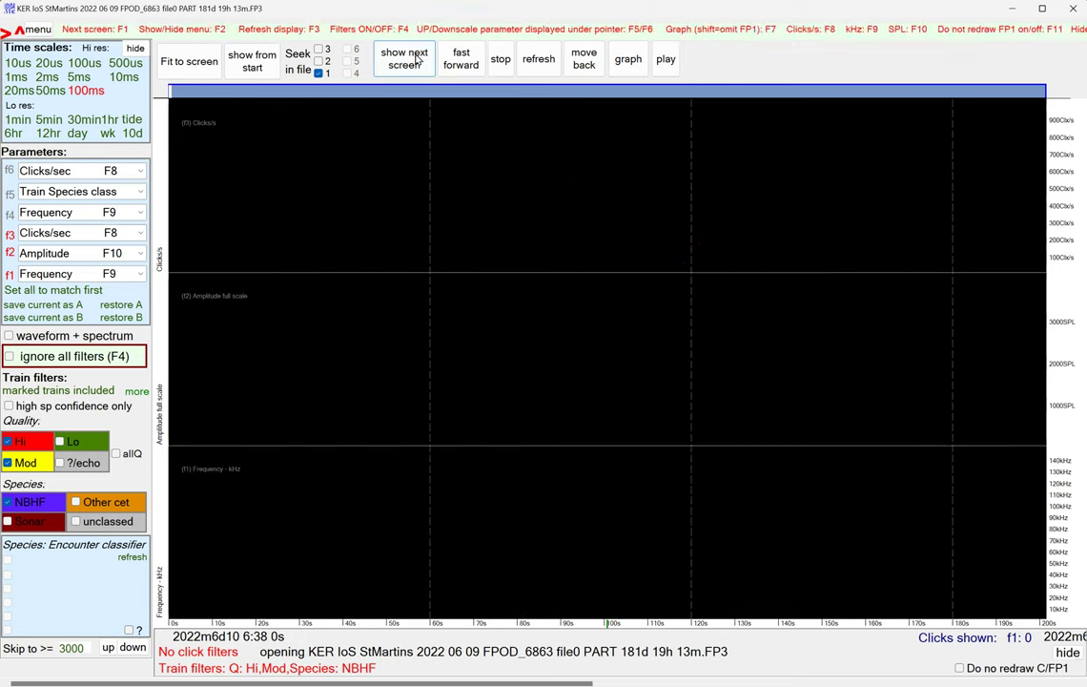
click(404, 61)
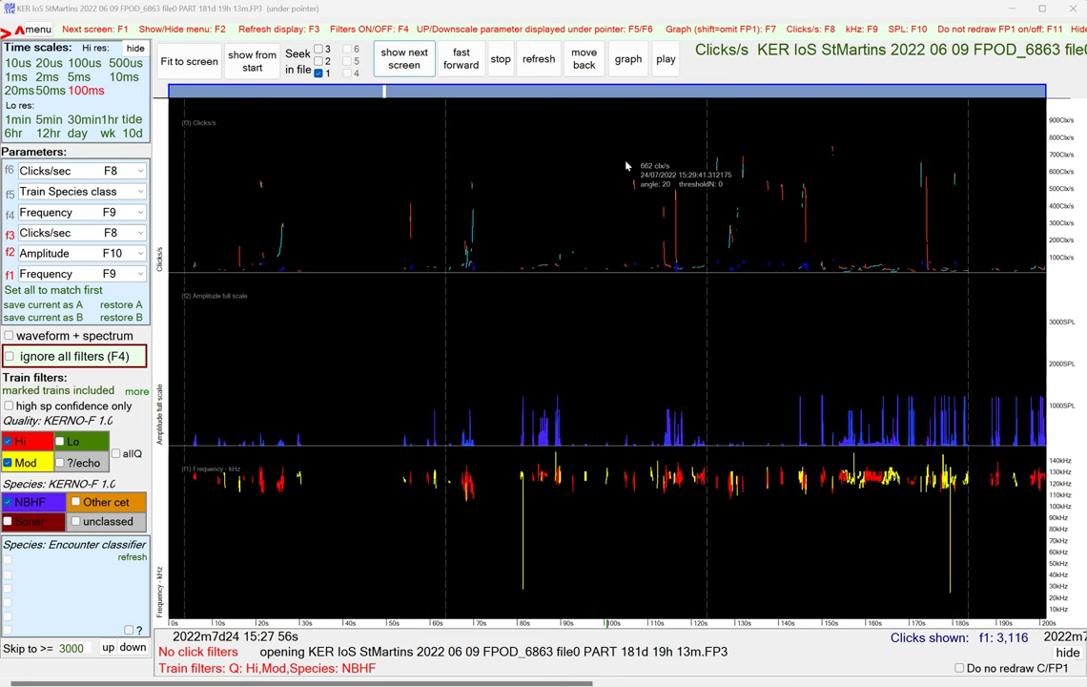
Put the 3117 displayed clicks' raw data into the clipboard and switch to Excel.
right_click(556, 173)
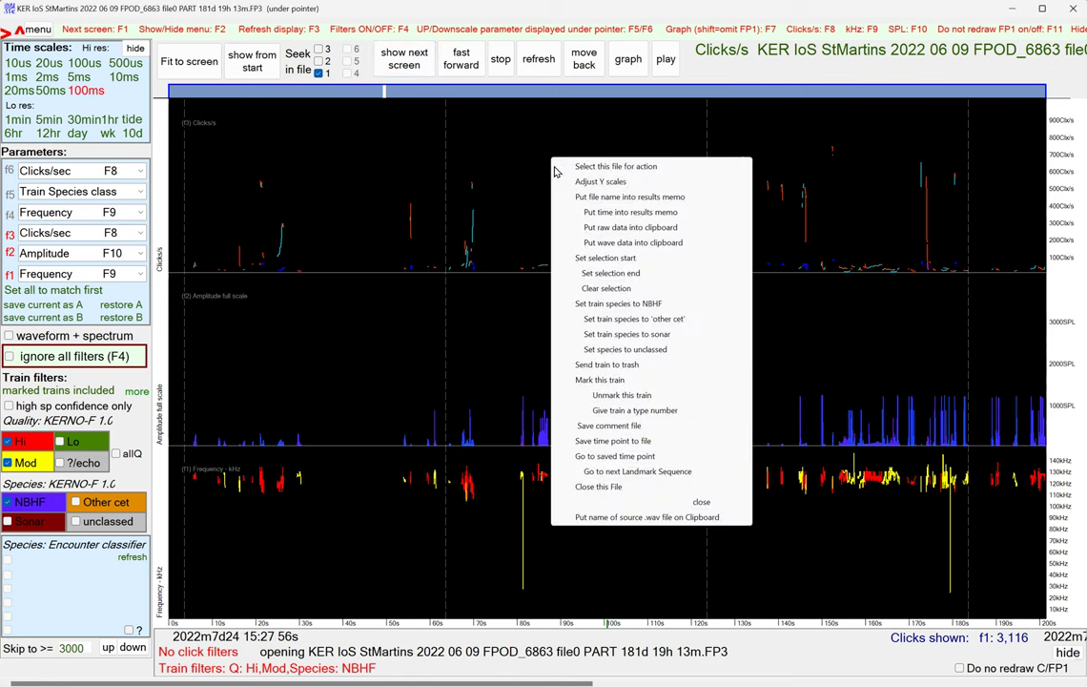
click(631, 229)
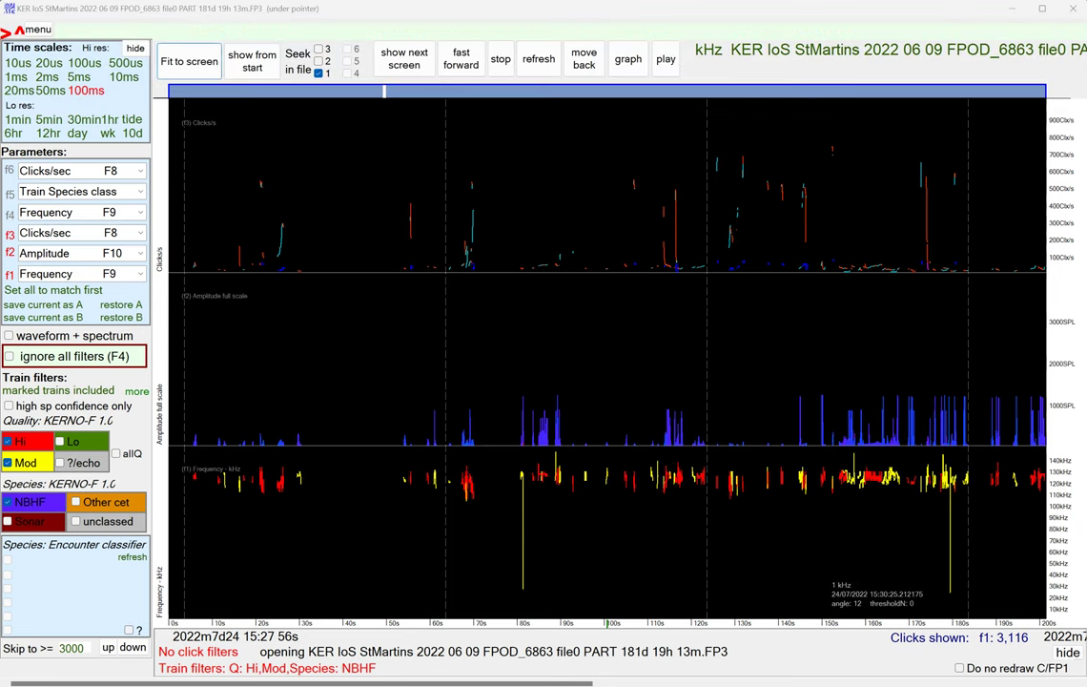
key(alt+Tab)
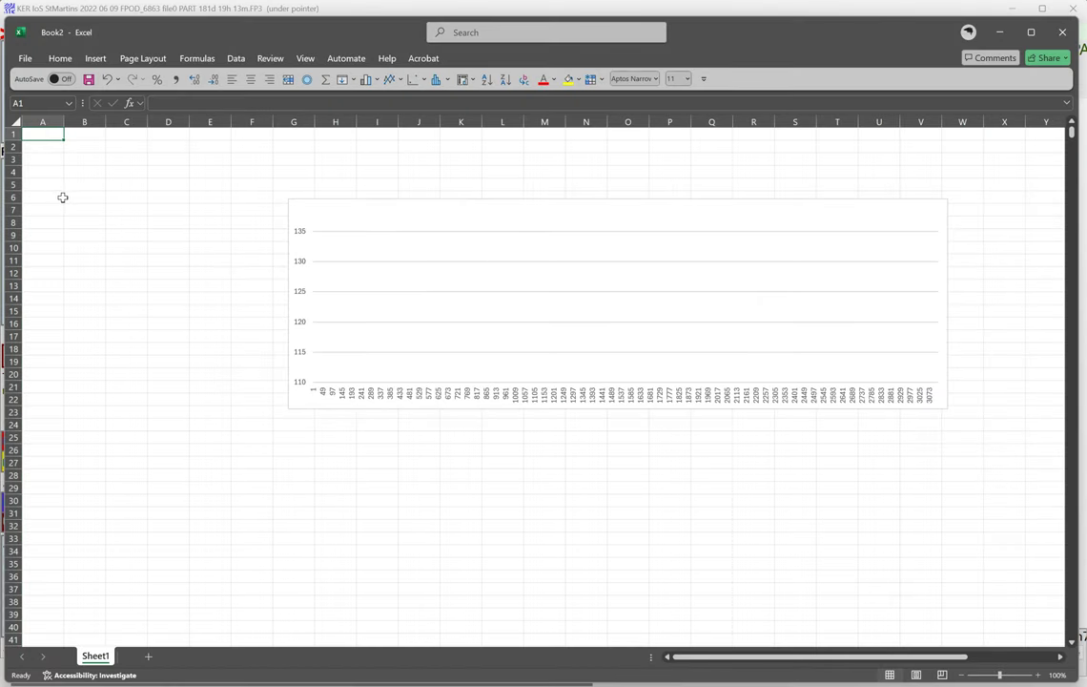
Paste the FPOD click data into Sheet1 at A1 and select the RawPk column.
key(ctrl+v)
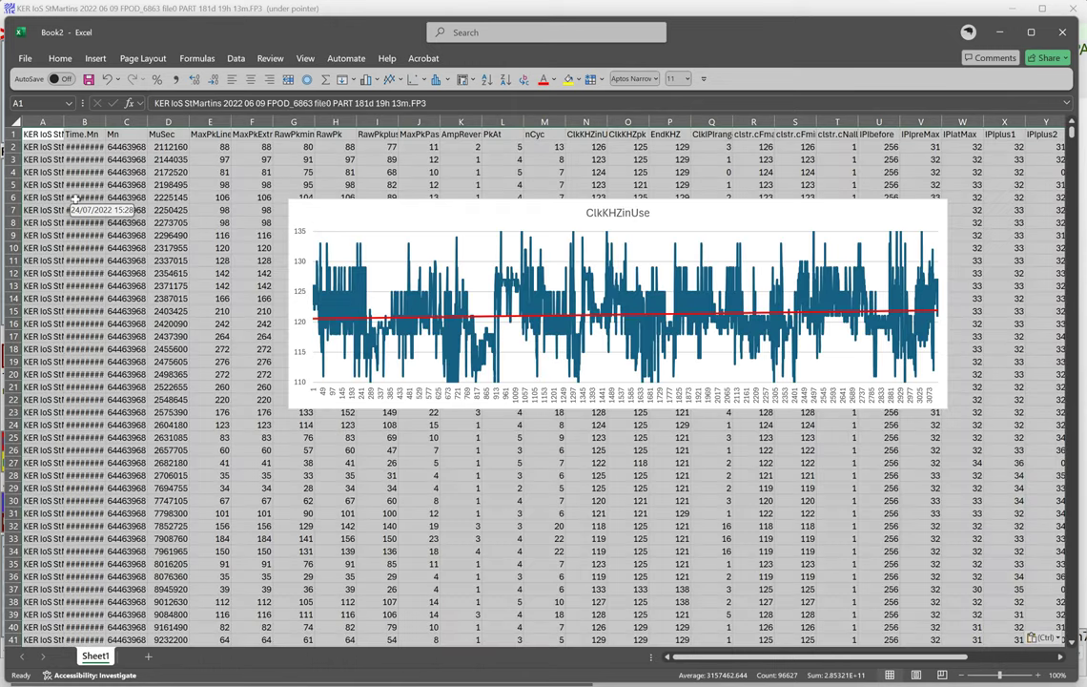
click(74, 197)
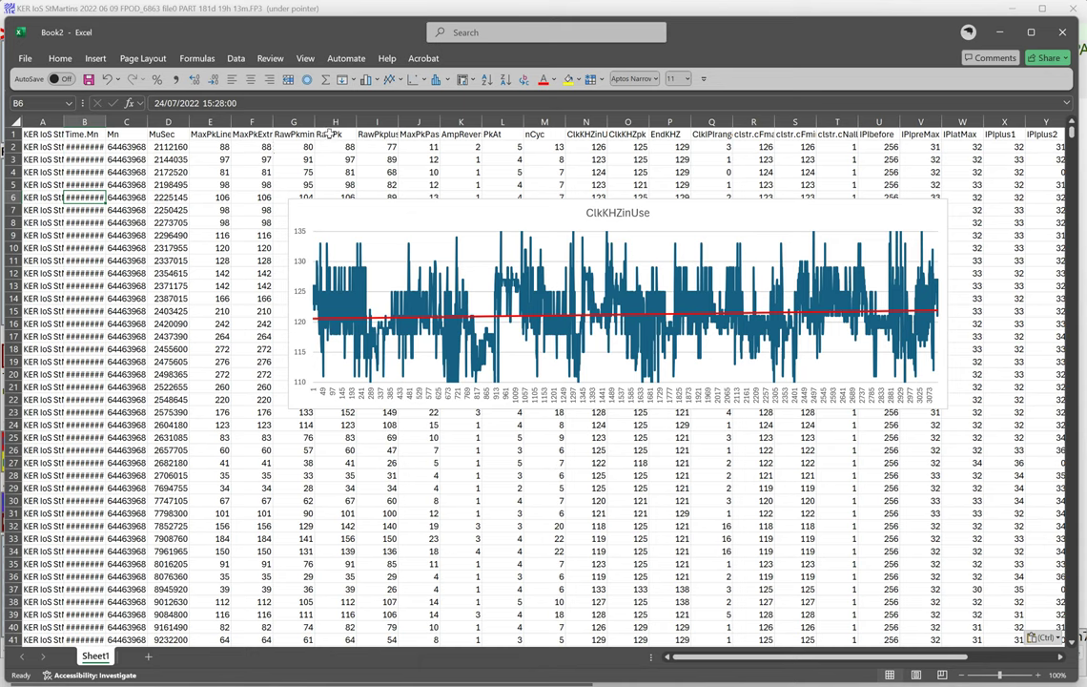
click(330, 134)
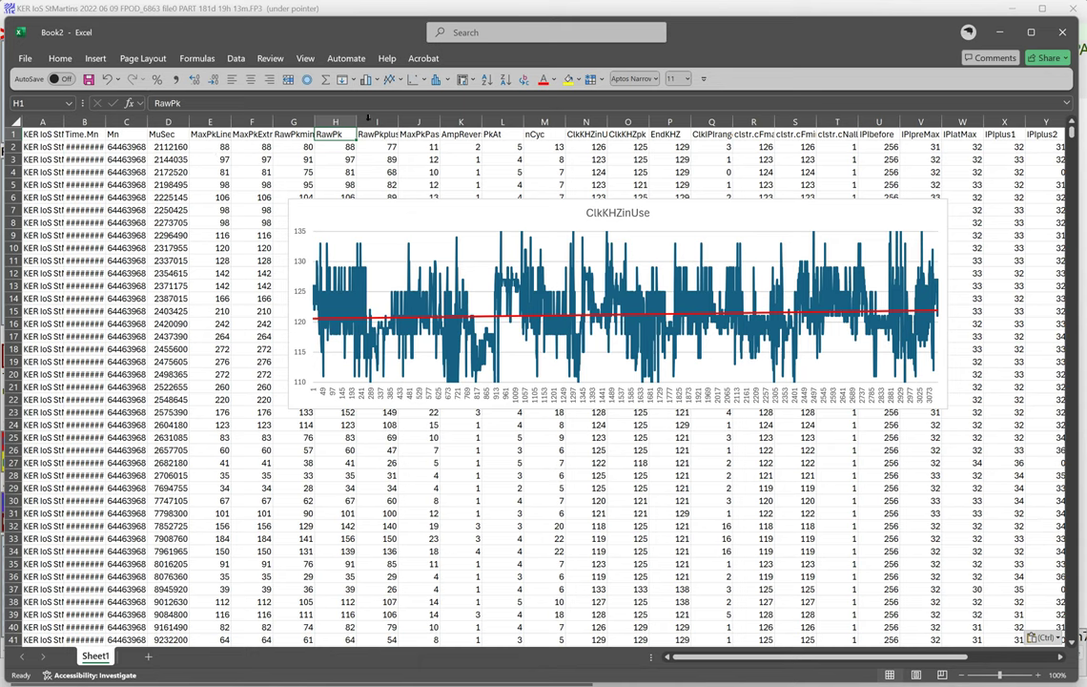
Sort the porpoise rows ascending by RawPk, then ascending by smoothedICI.
click(479, 81)
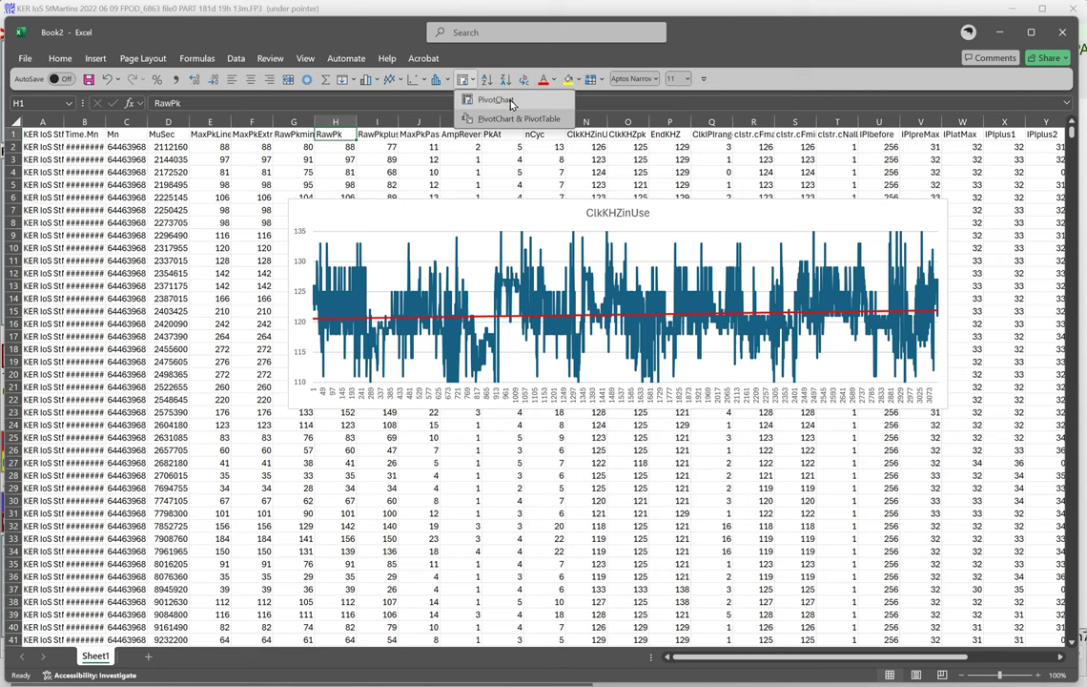
click(484, 82)
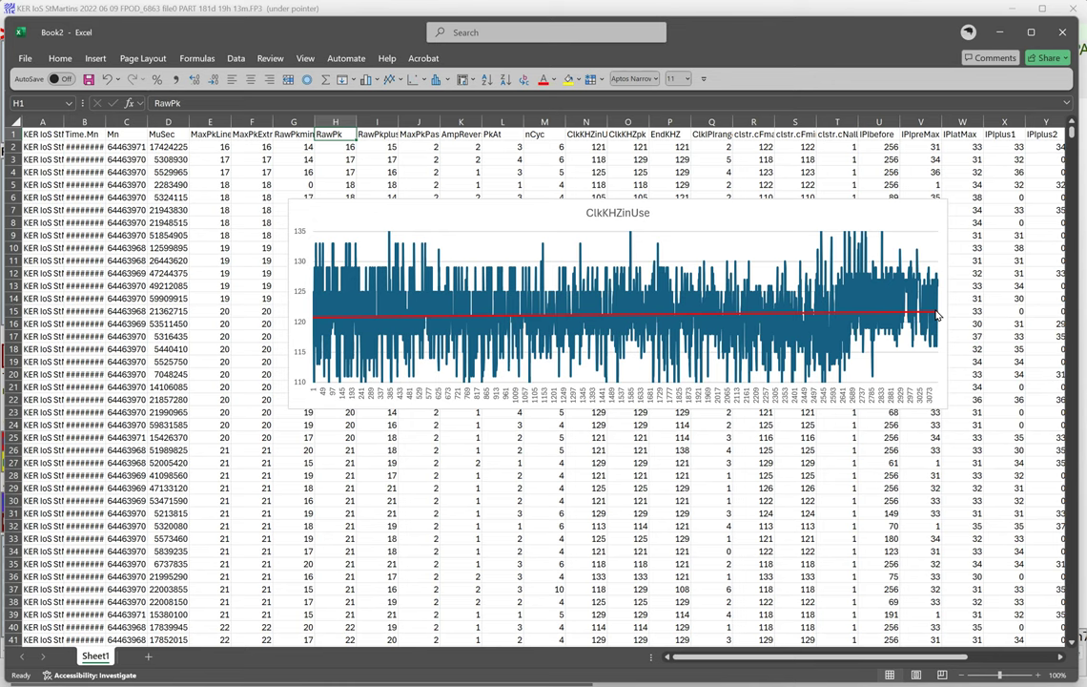
drag(951, 657, 1061, 658)
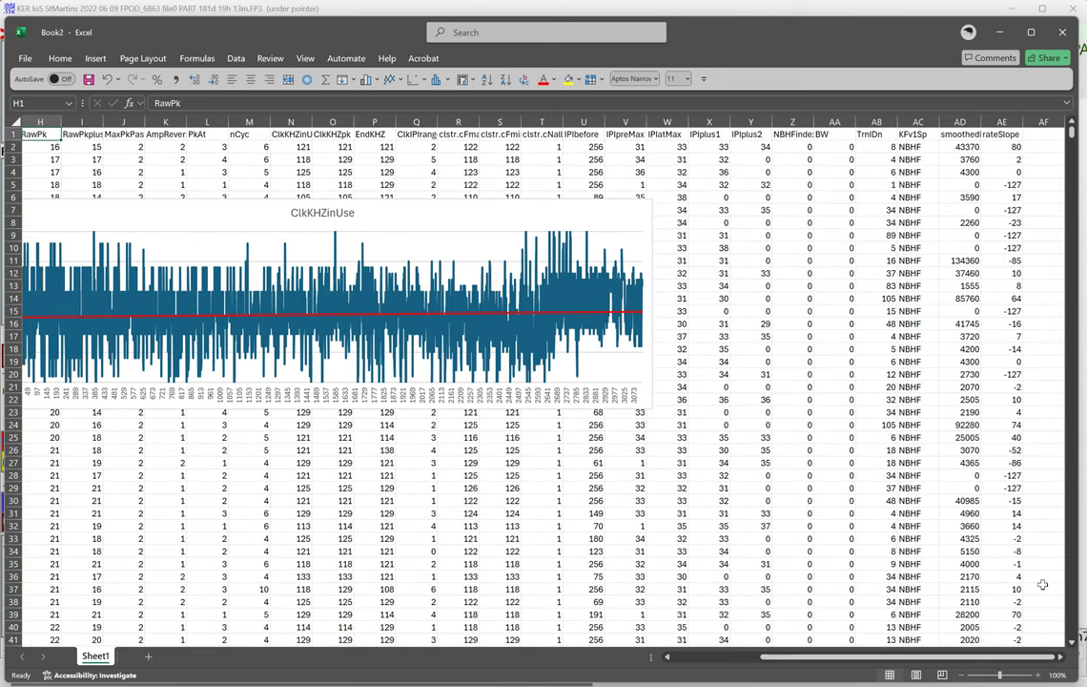
click(959, 136)
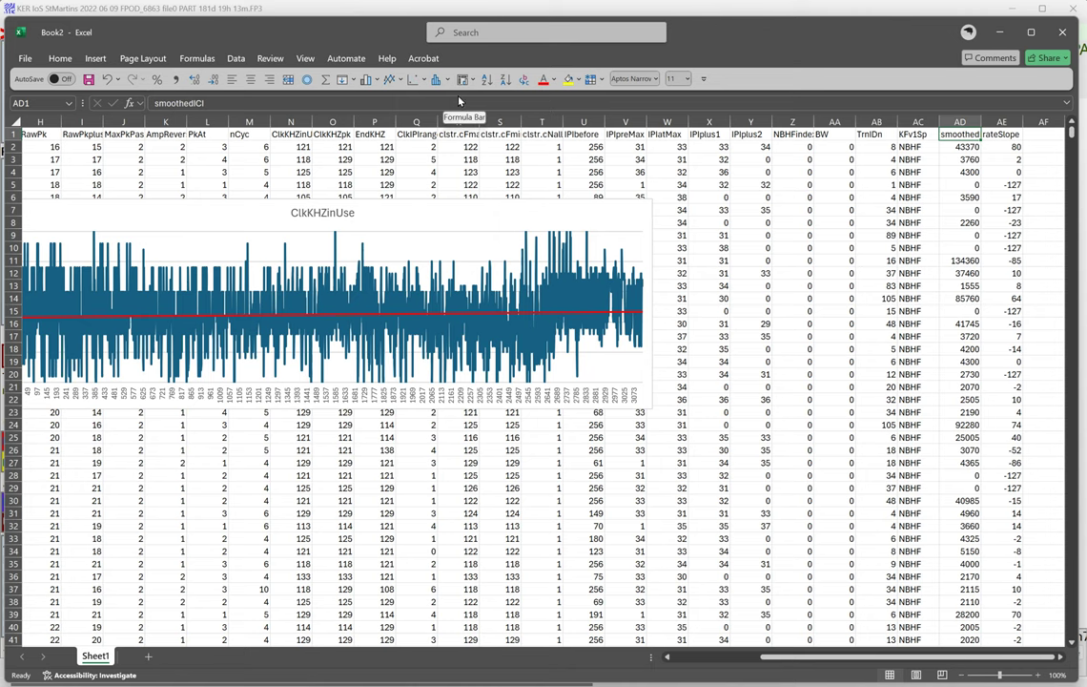
click(485, 80)
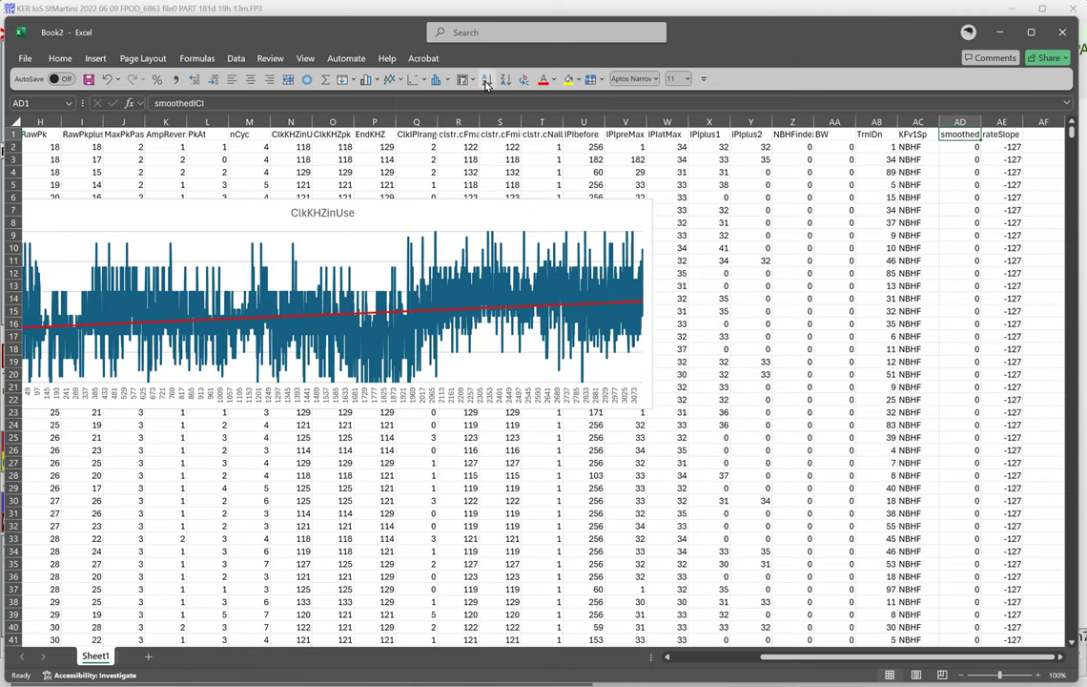
Add an empty Sheet2, then in FPOD include Other cet trains in the display.
drag(797, 665, 682, 664)
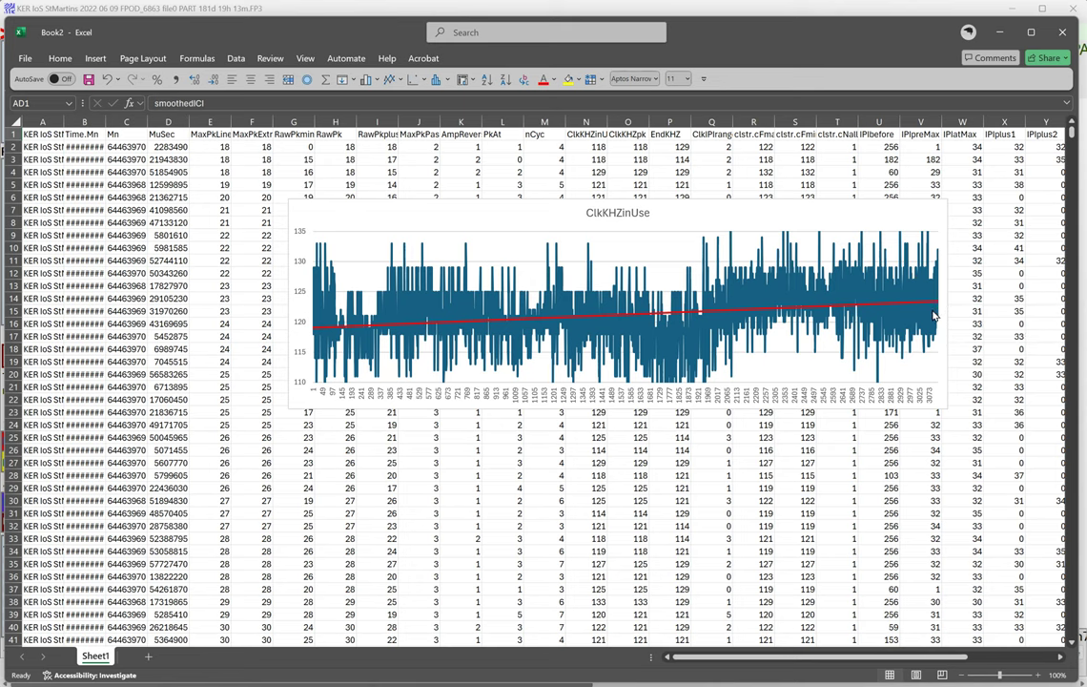
mouse_move(935, 315)
click(148, 657)
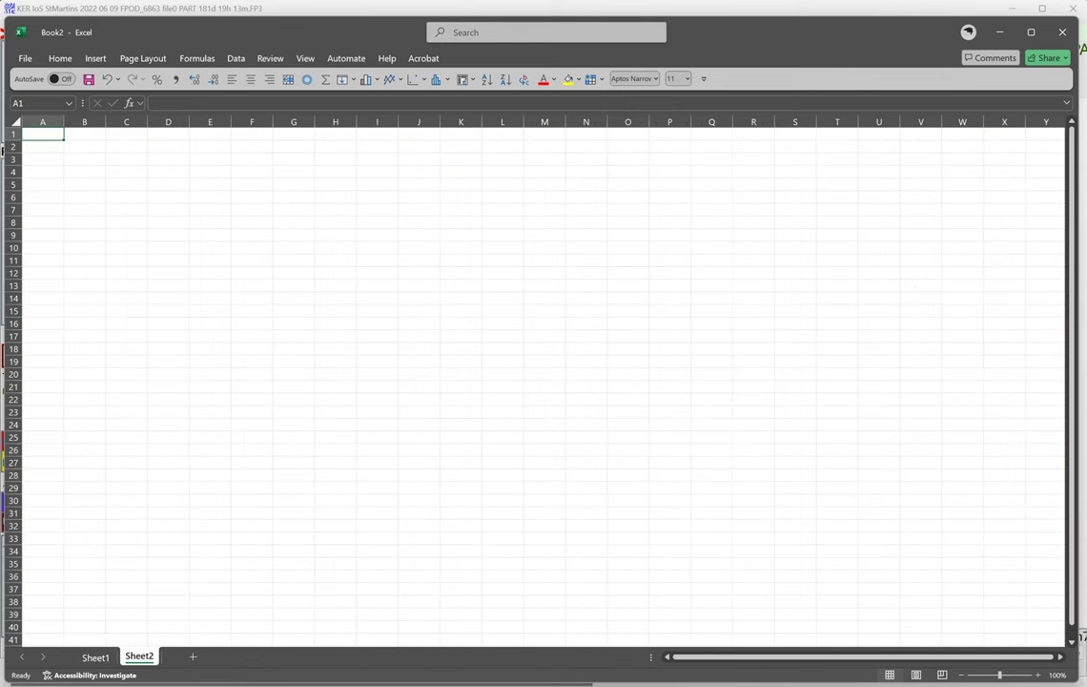
click(2, 148)
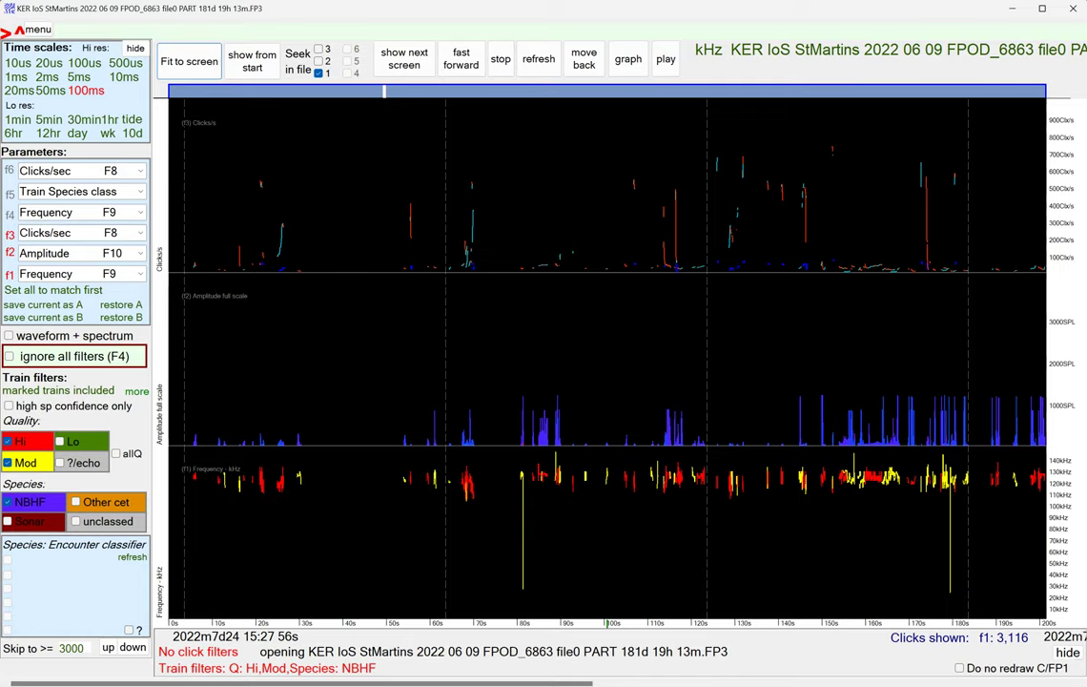
click(86, 503)
Show only dolphin trains and page to the 27 Jul 2022 window of dolphin clicks.
click(9, 501)
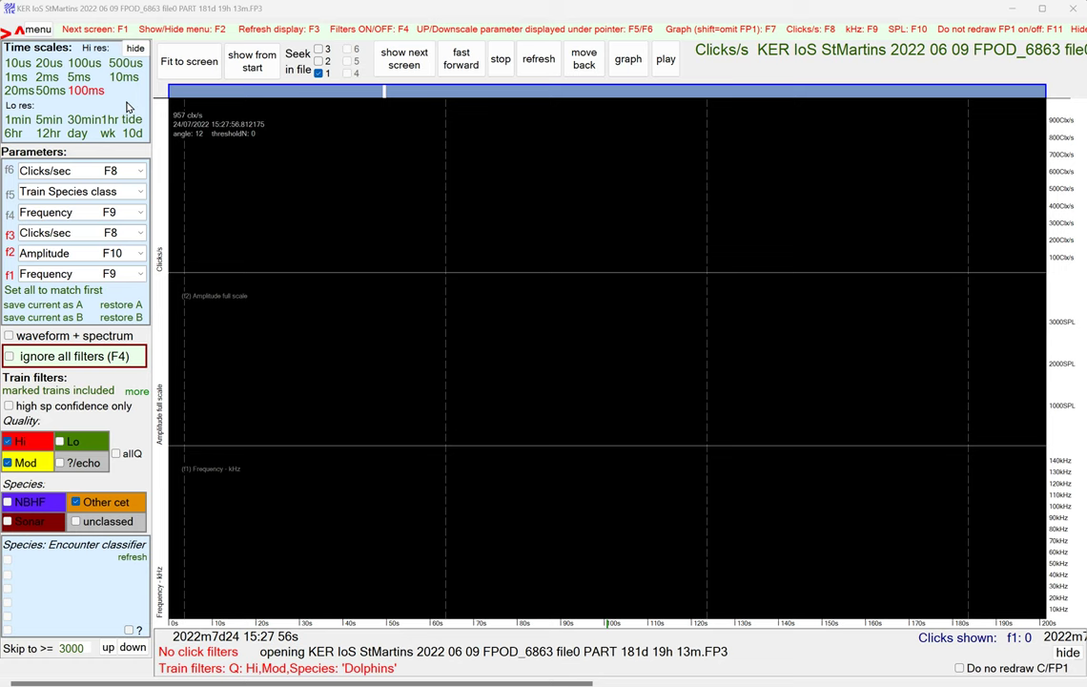
click(250, 65)
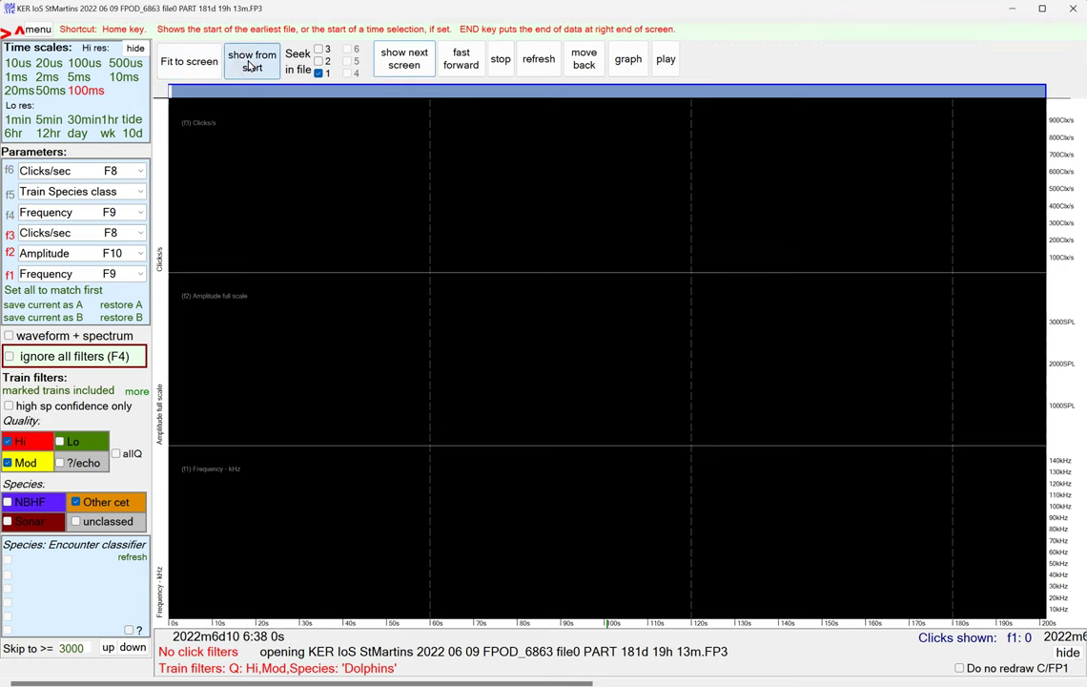
click(398, 63)
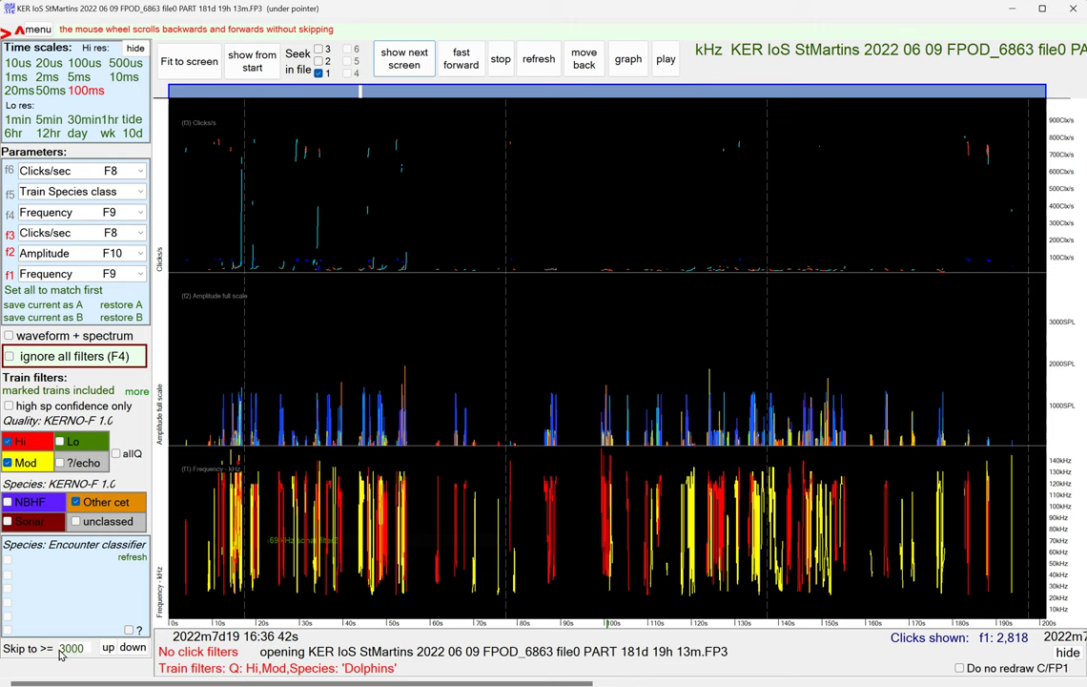
click(397, 62)
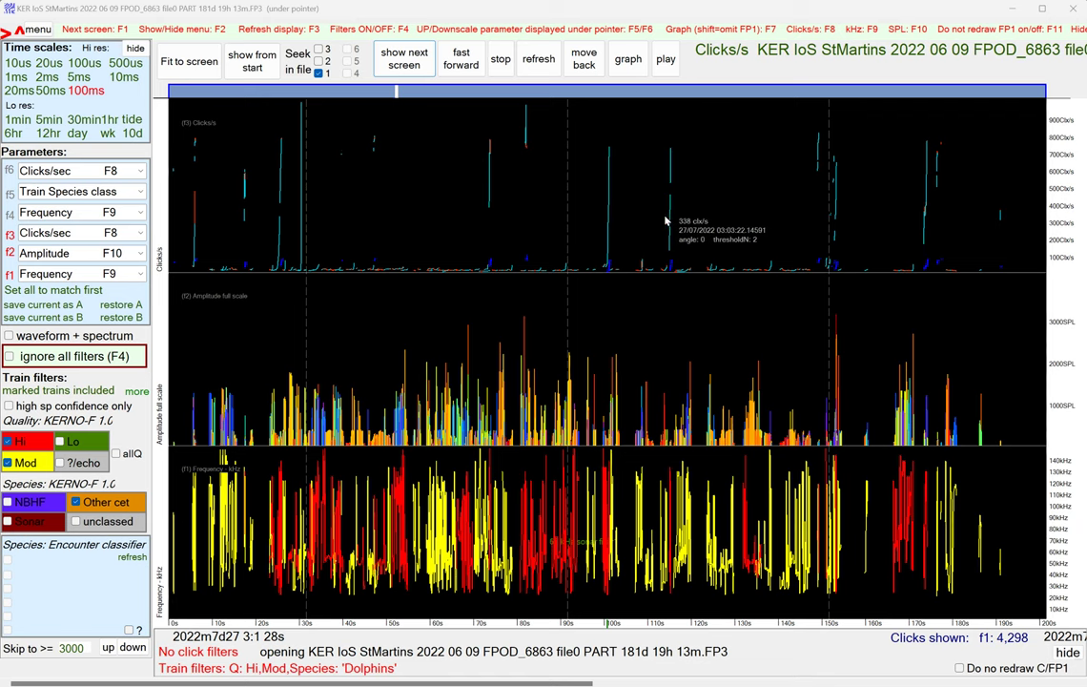
Copy the 4299 dolphin clicks' raw data to the clipboard and return to Excel.
right_click(514, 196)
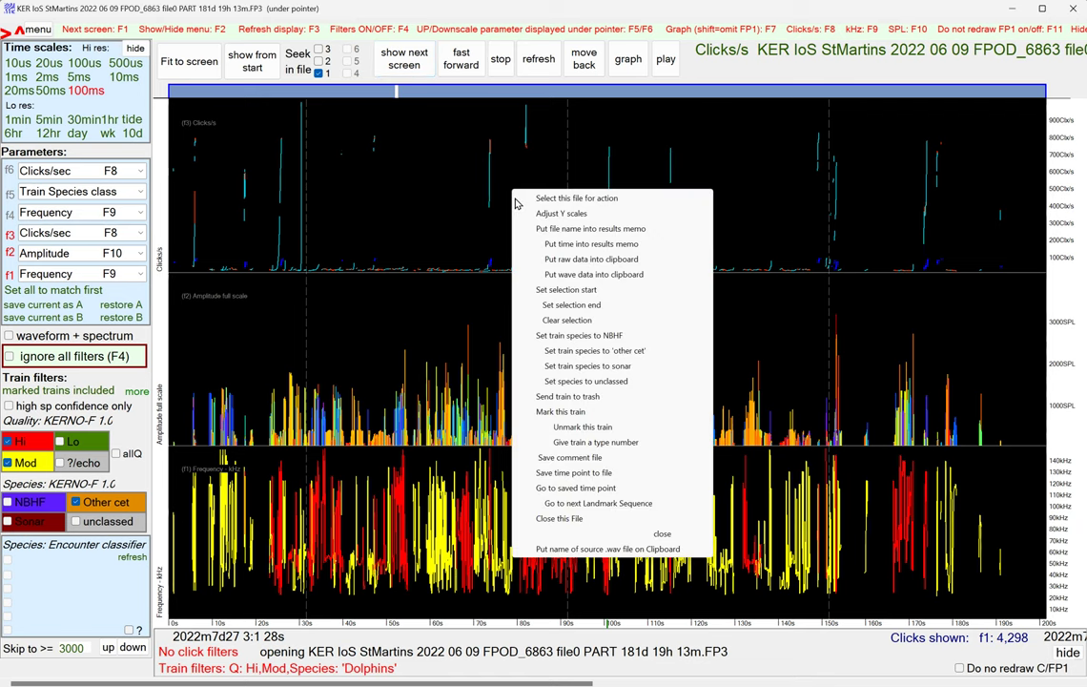
click(574, 260)
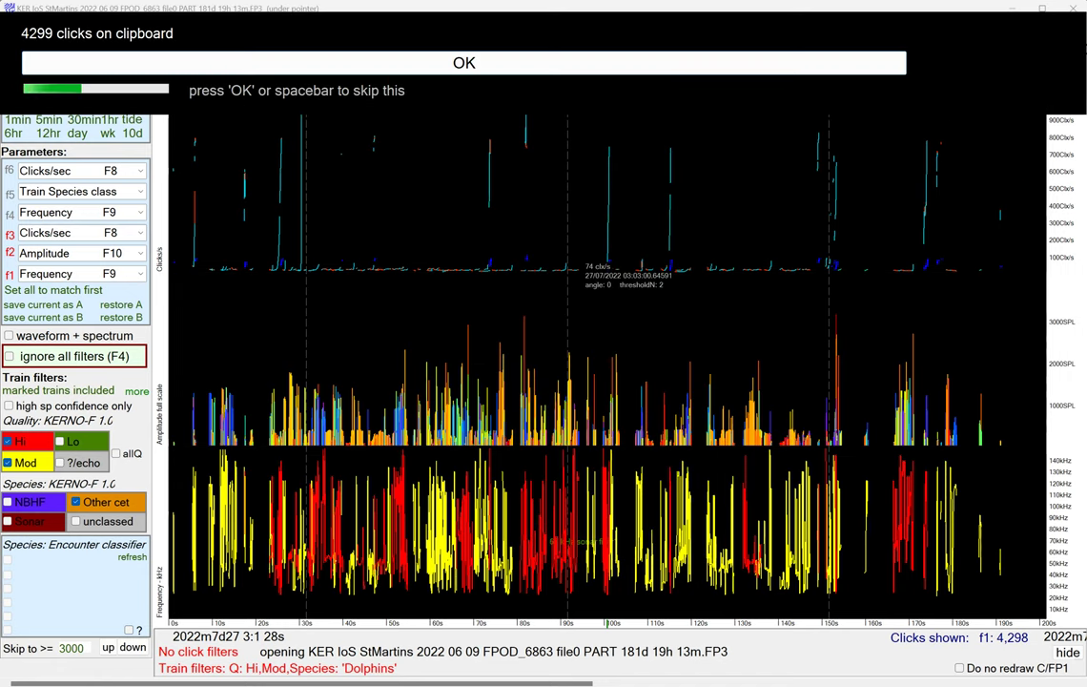
key(alt+Tab)
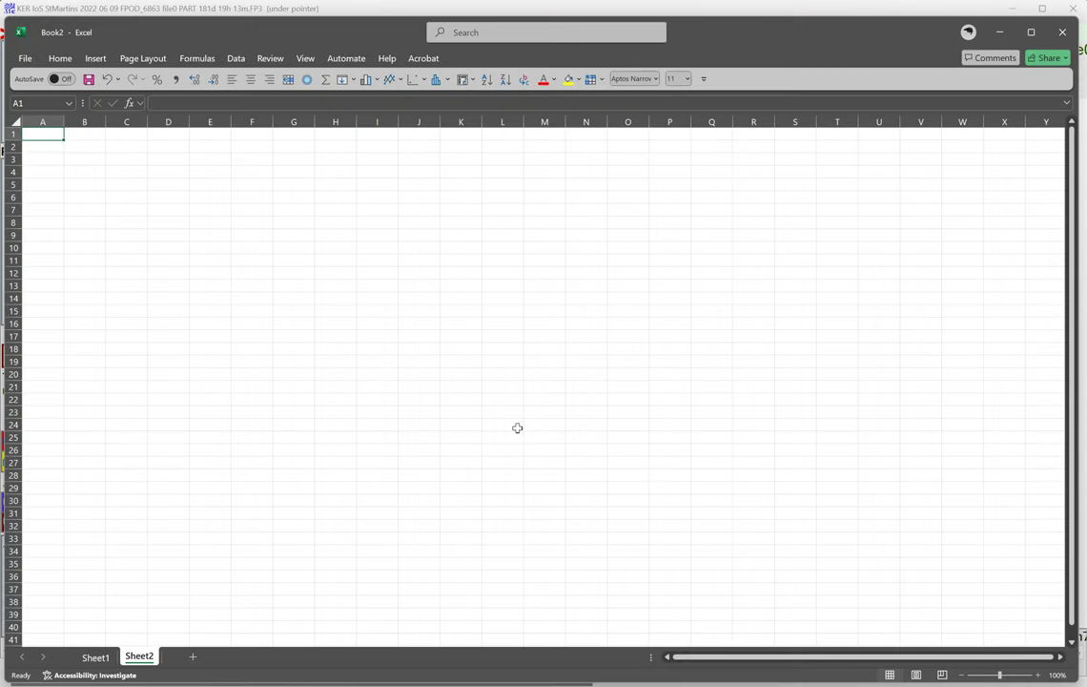
Paste the dolphin click data into Sheet2 and select the ClkKHZpk column O.
key(ctrl+v)
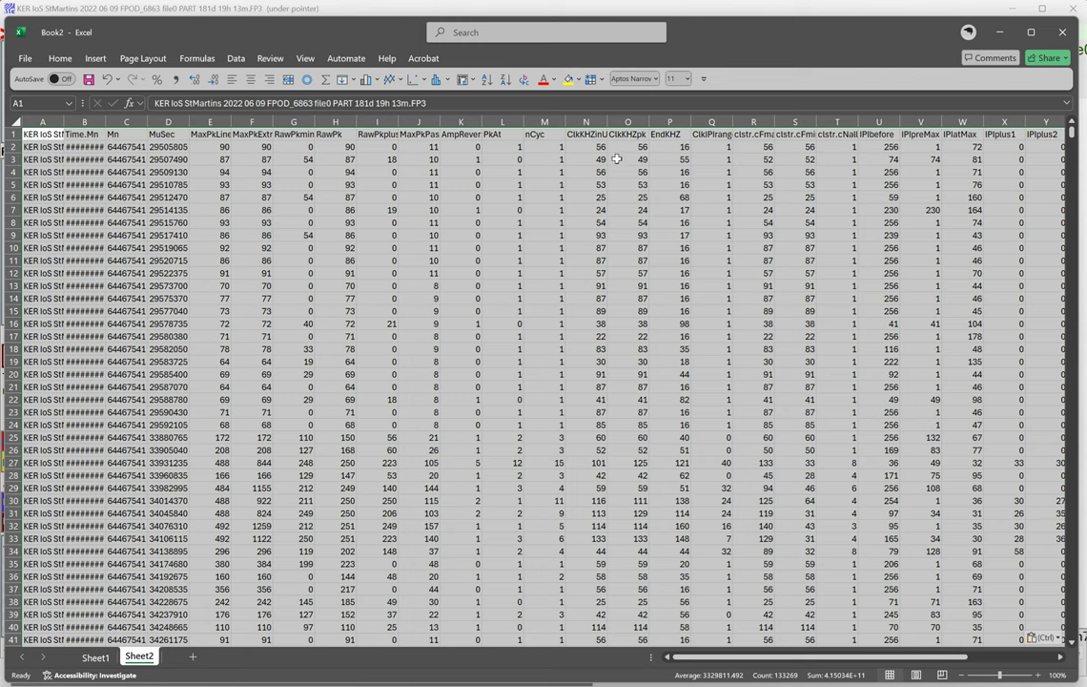
click(635, 120)
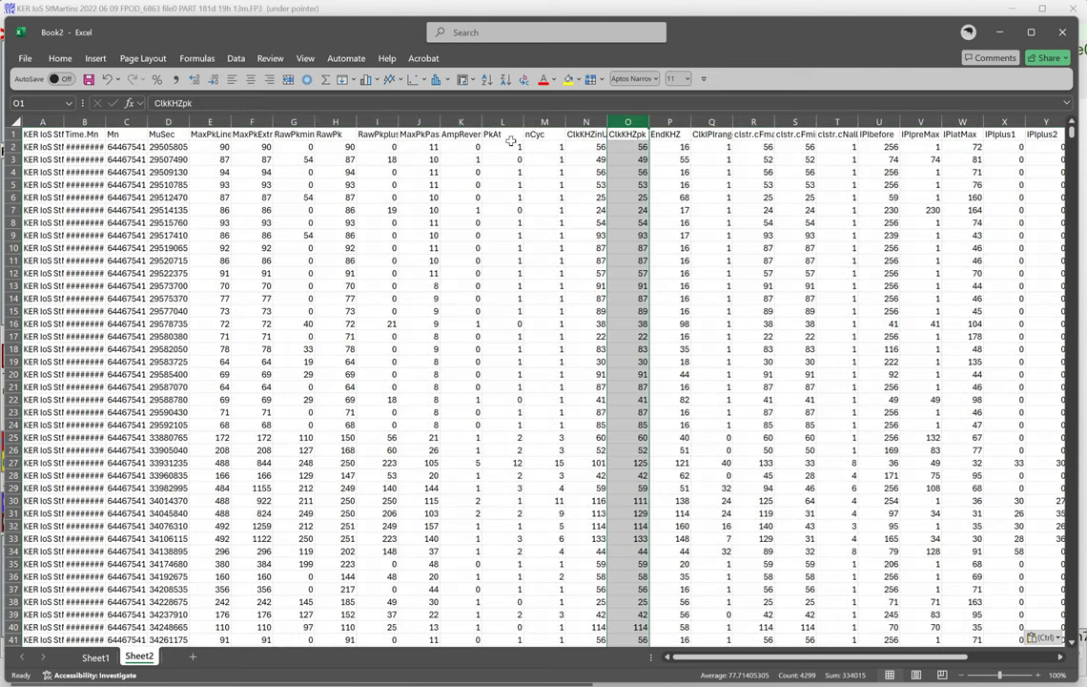
click(392, 81)
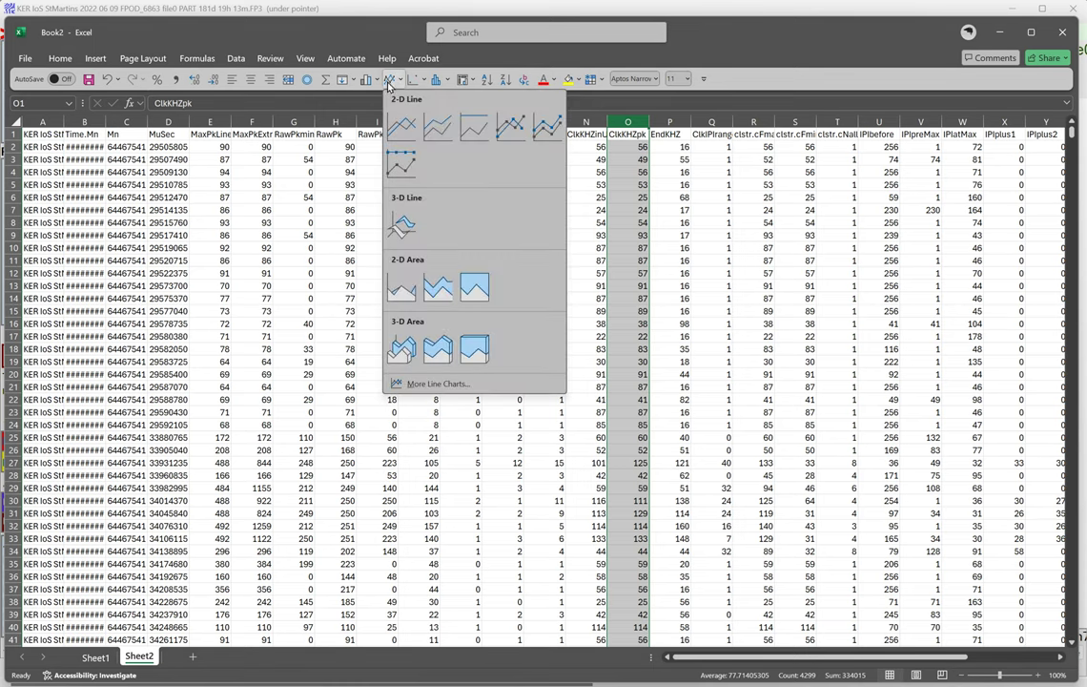
Insert a 2-D line chart of ClkKHZpk, move it top-left and enlarge it across the sheet.
click(359, 113)
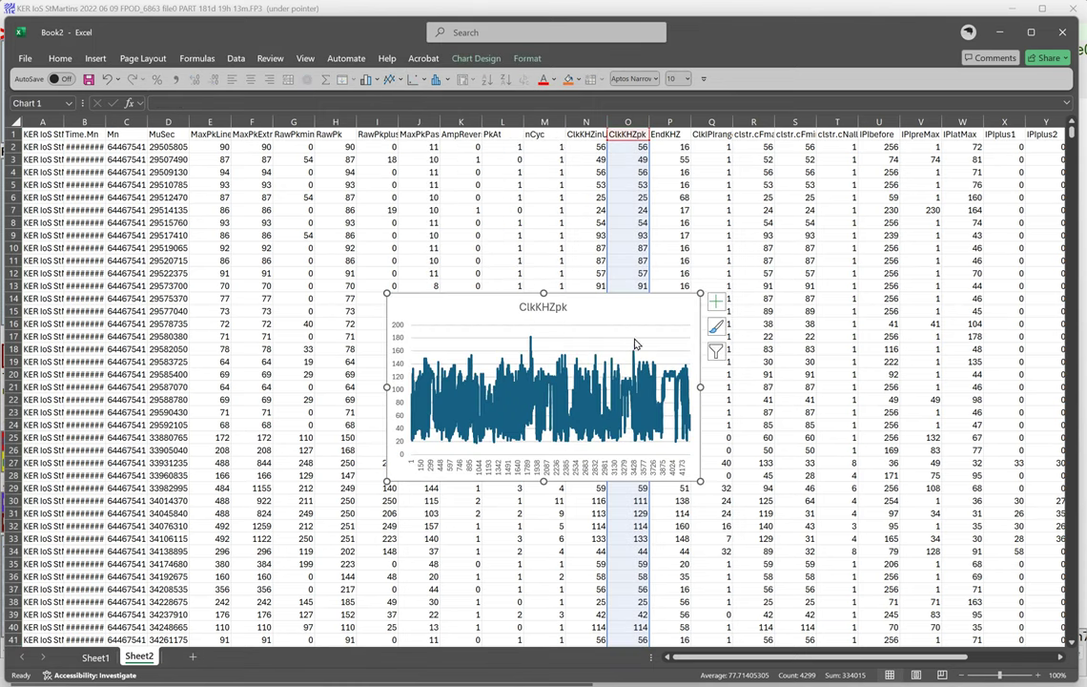
drag(636, 308, 401, 215)
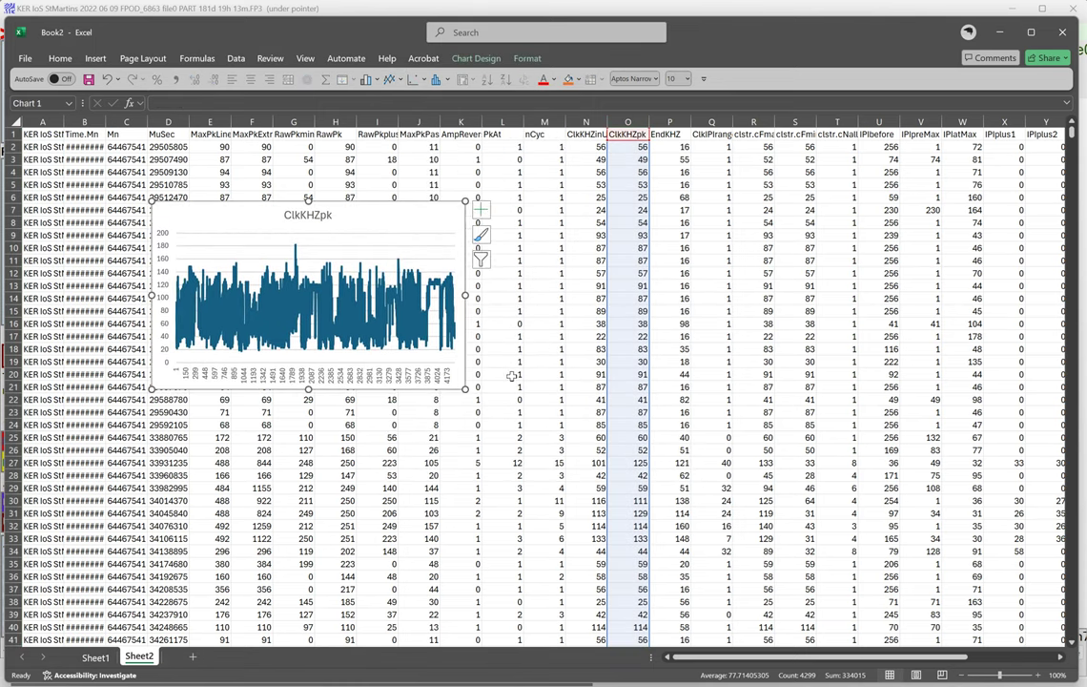
drag(462, 388, 960, 445)
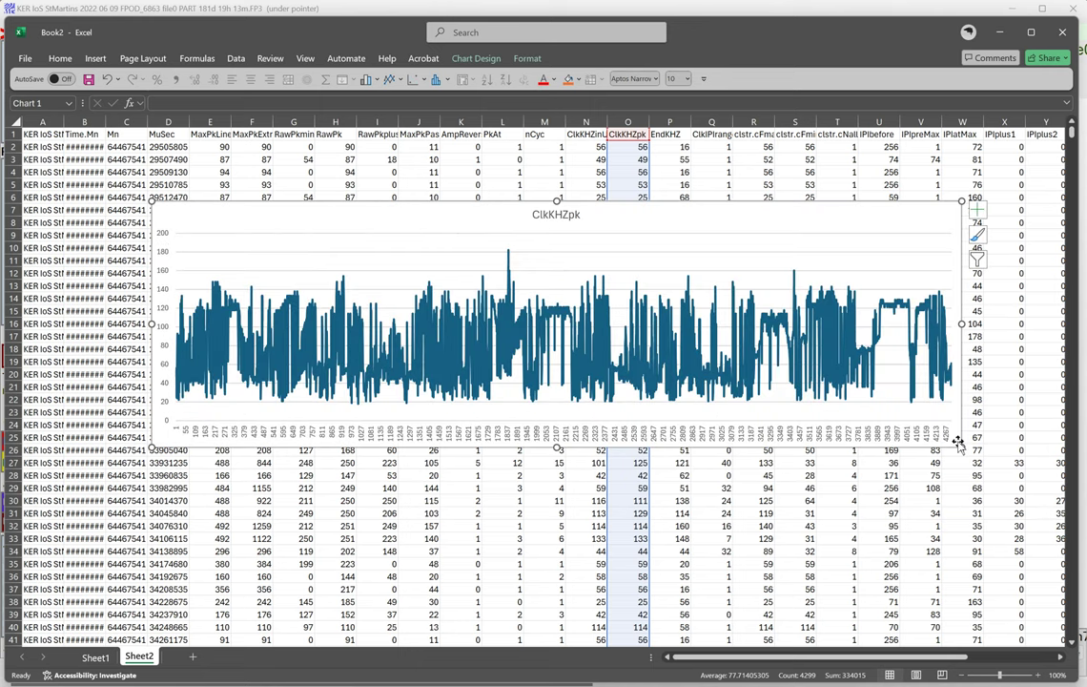
right_click(588, 330)
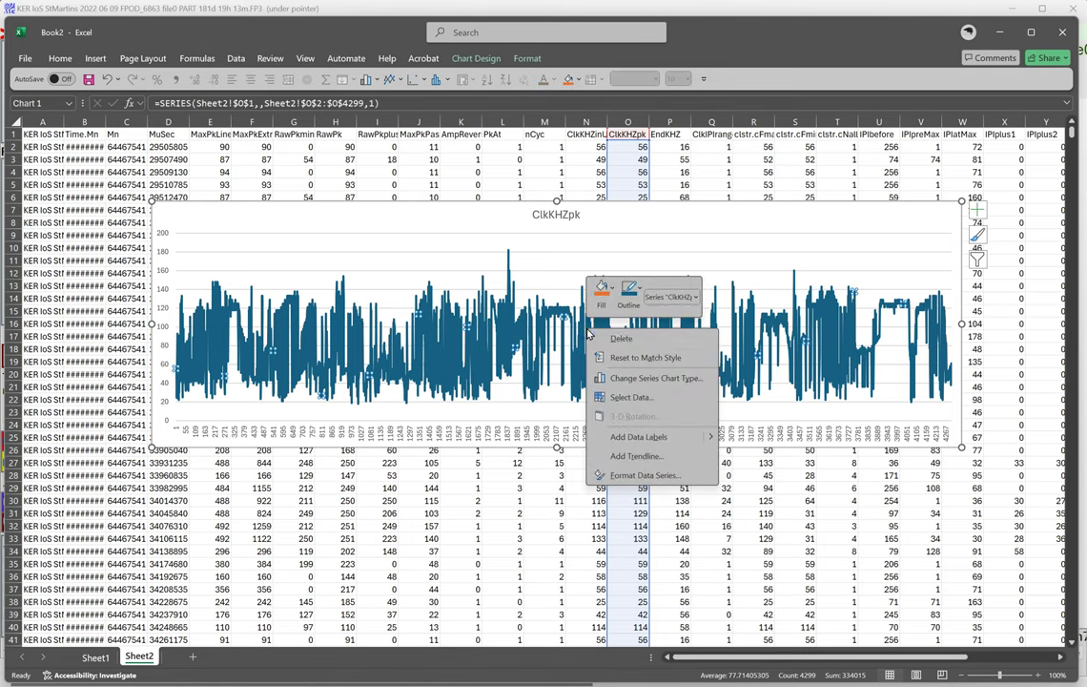
Add a linear trendline to the ClkKHZpk series and give it a solid line style.
click(637, 456)
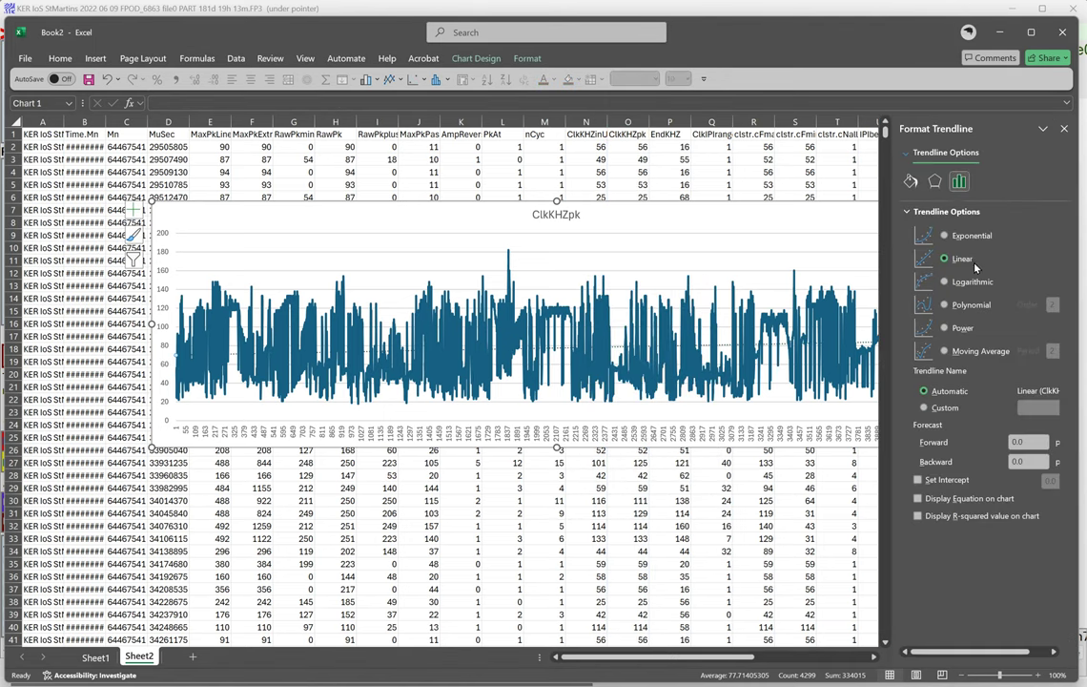
click(910, 183)
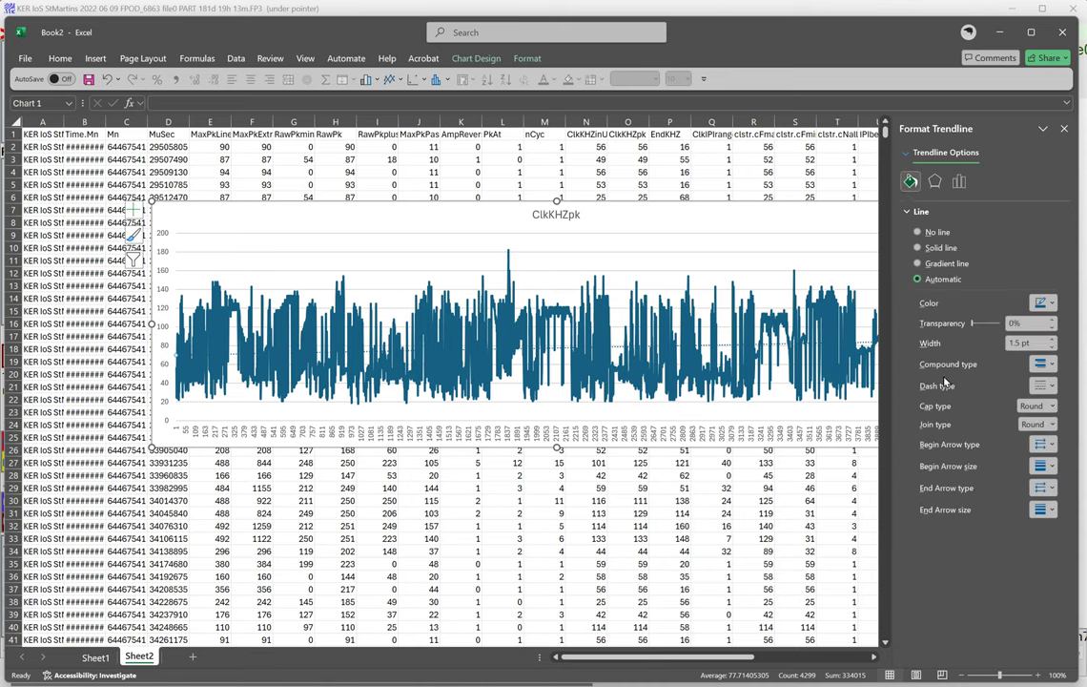
click(1054, 386)
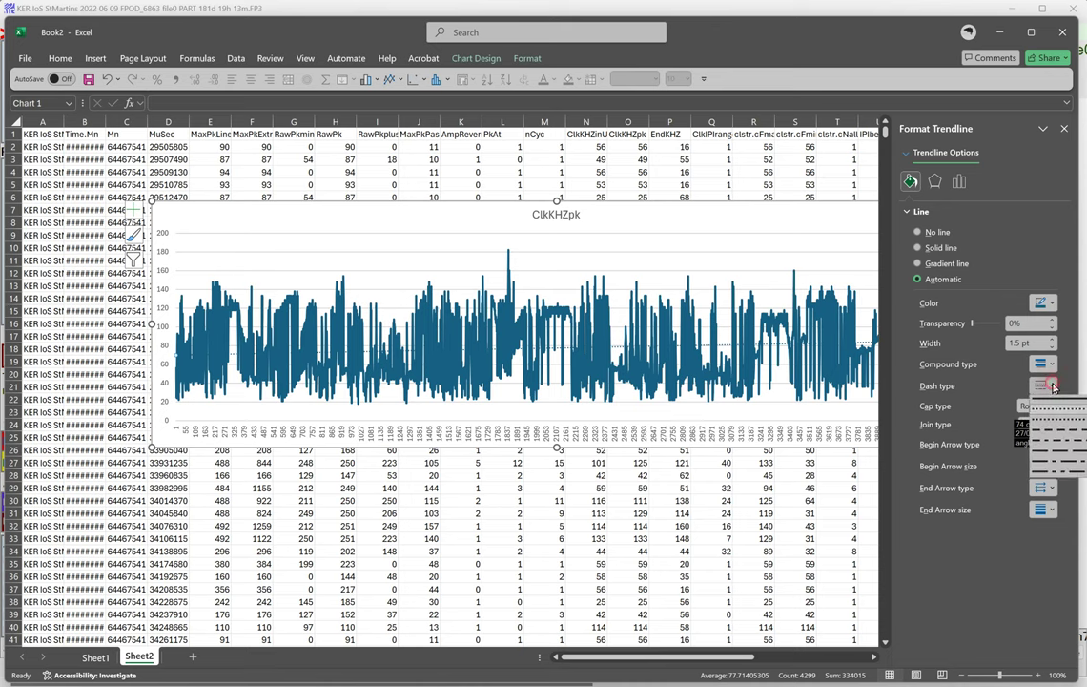
click(1047, 349)
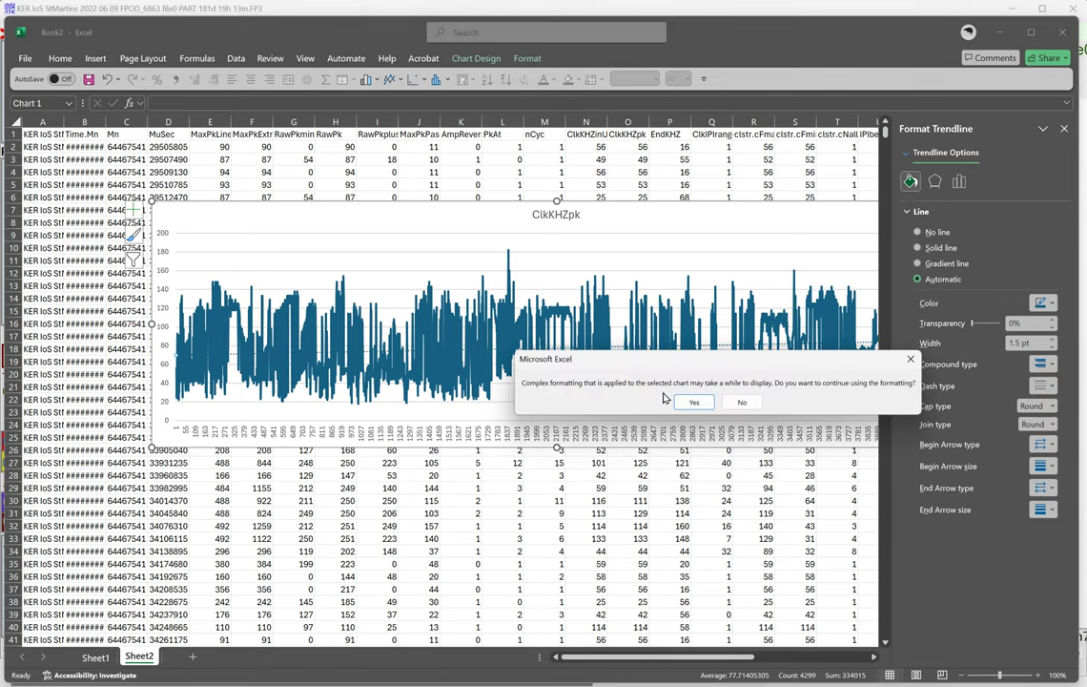
click(693, 401)
Thicken the trendline to a 3 pt width.
click(1053, 339)
click(1052, 339)
click(1052, 339)
click(1053, 339)
click(1053, 340)
click(1053, 339)
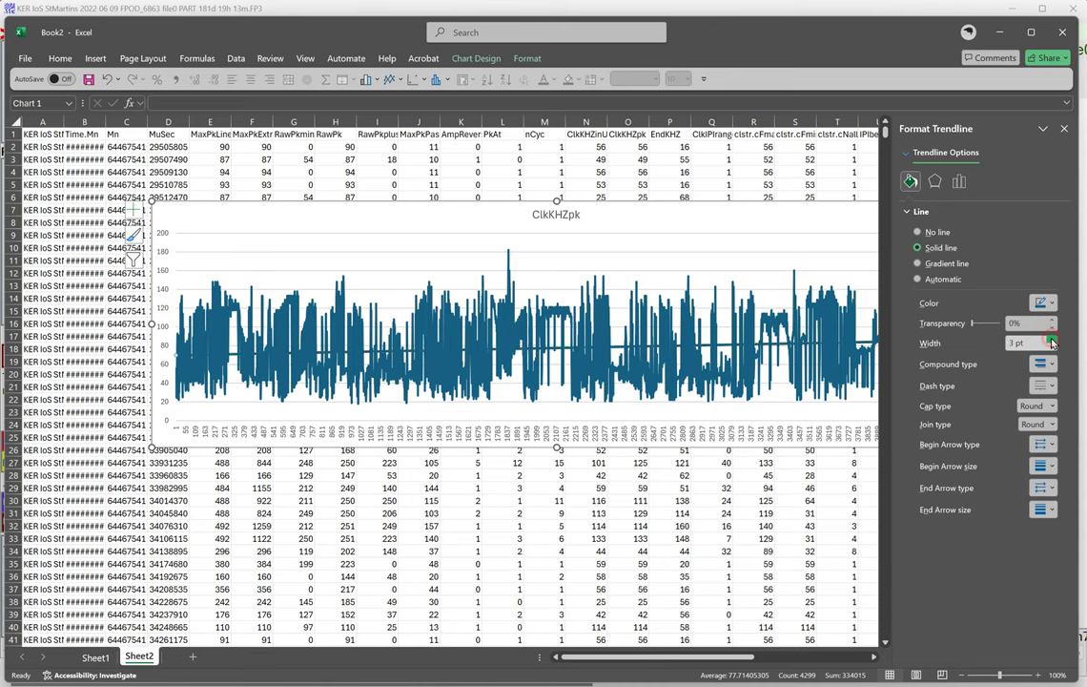